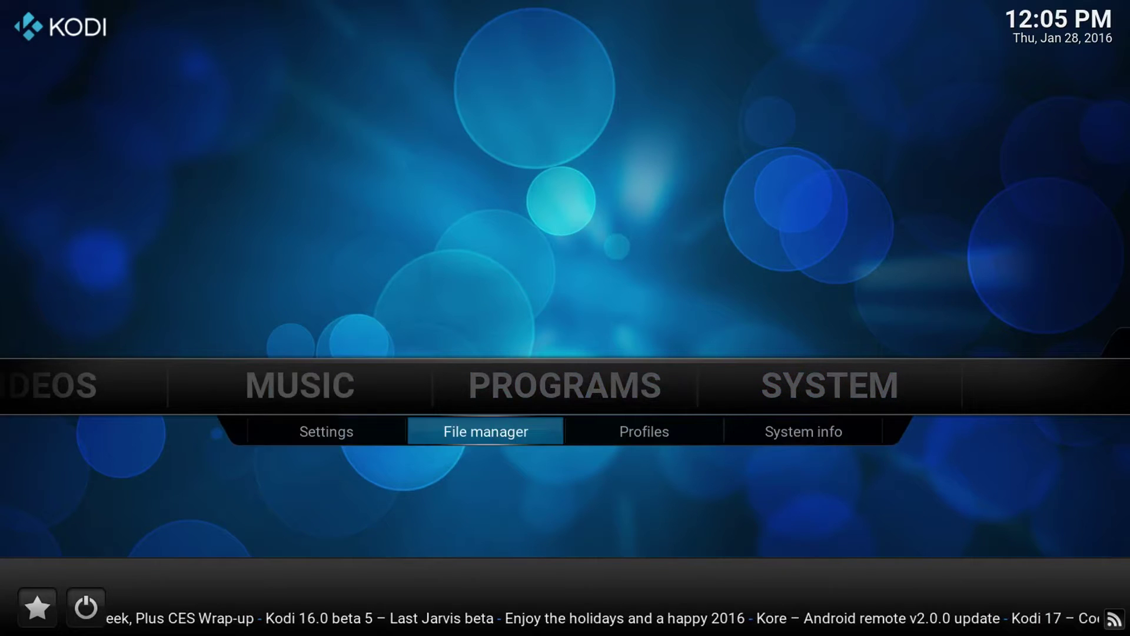
# - Open the File manager from the System section of the home screen
pyautogui.press('Return')
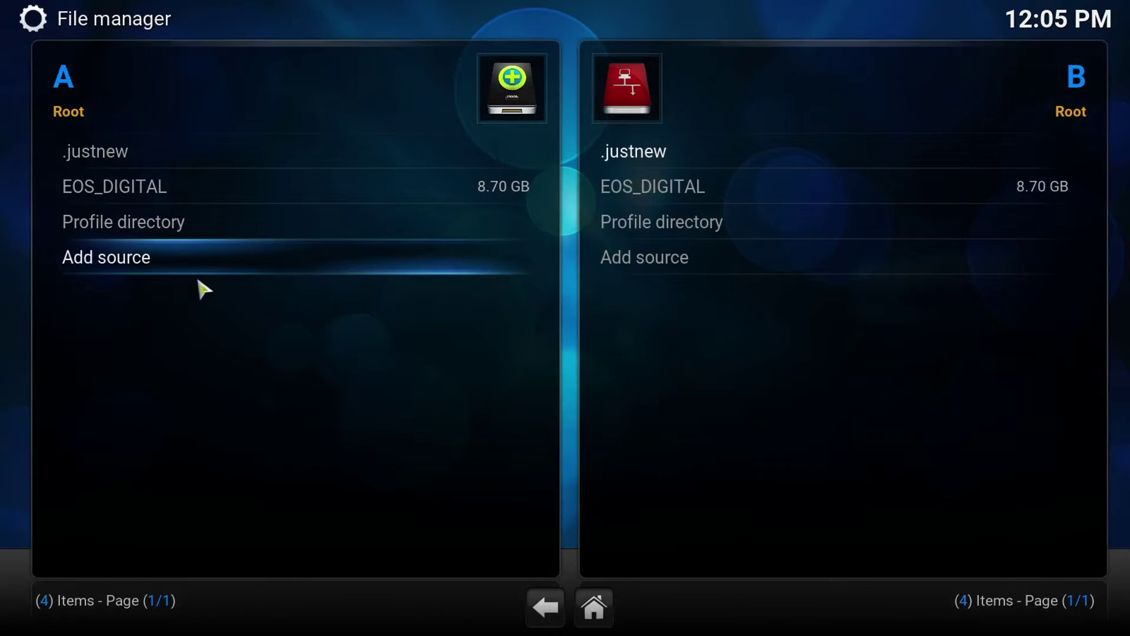
pyautogui.click(180, 262)
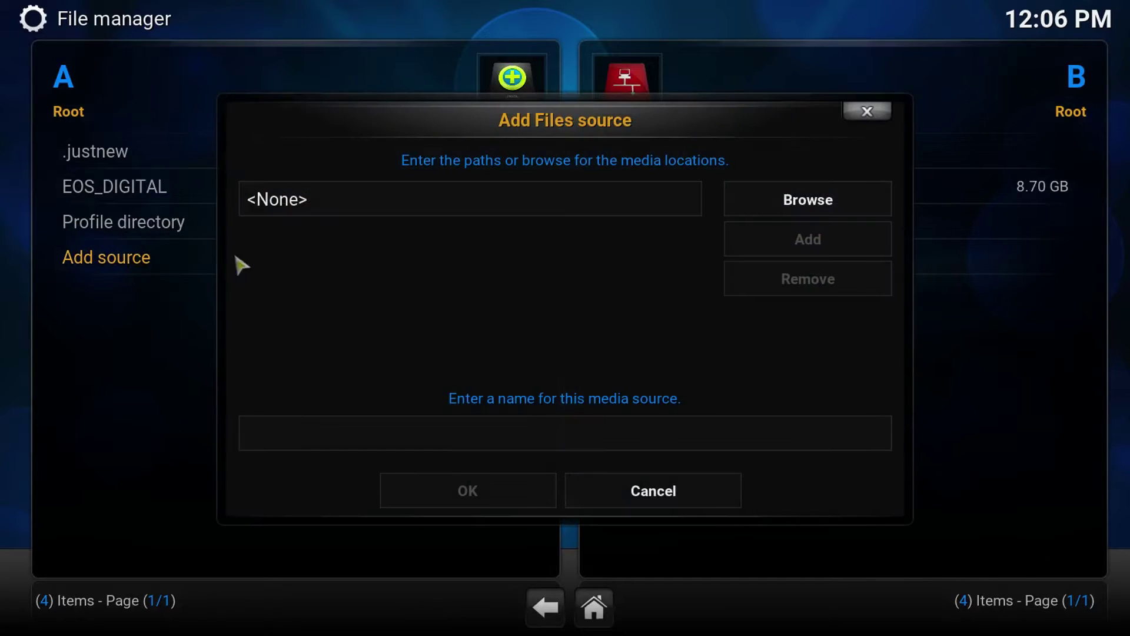
pyautogui.click(494, 209)
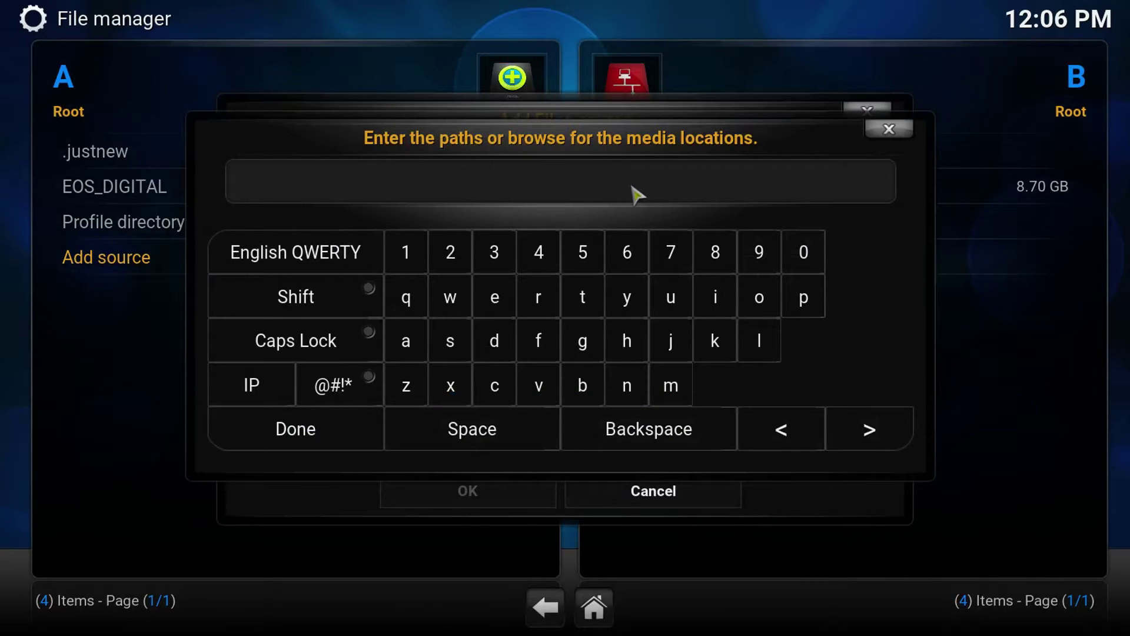
pyautogui.write('http://justnewte')
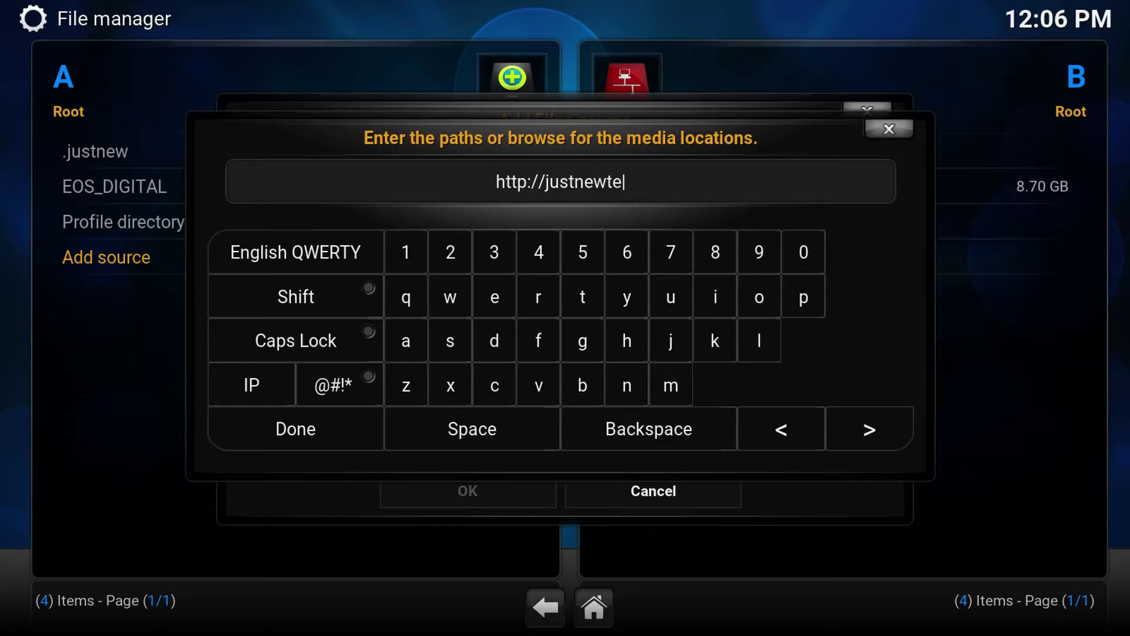
pyautogui.write('ch.')
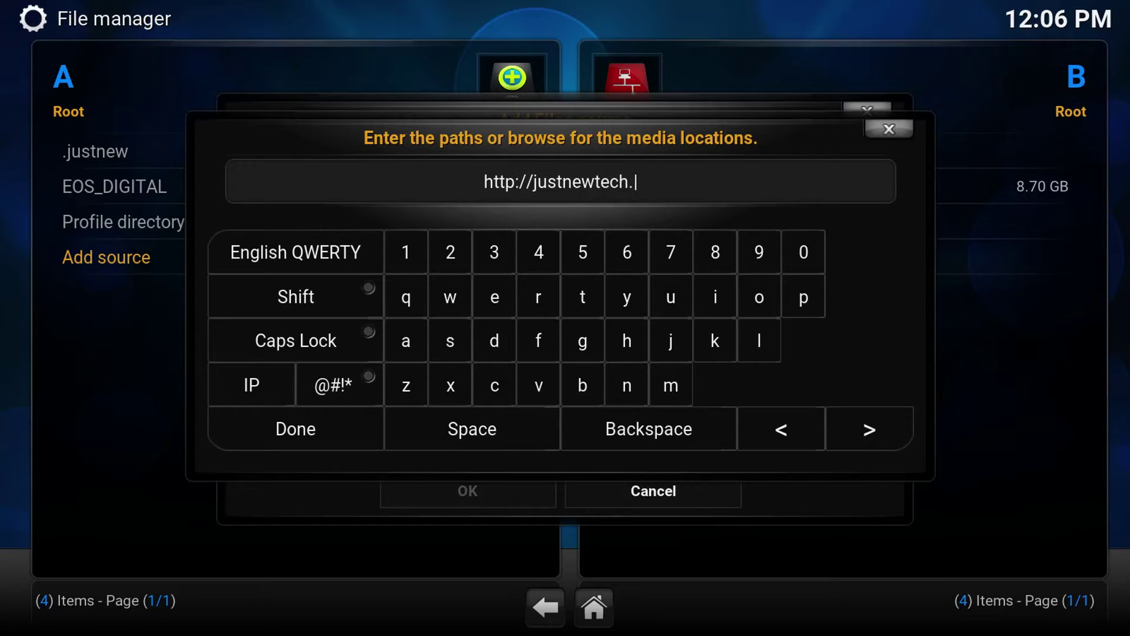
pyautogui.write('com/s')
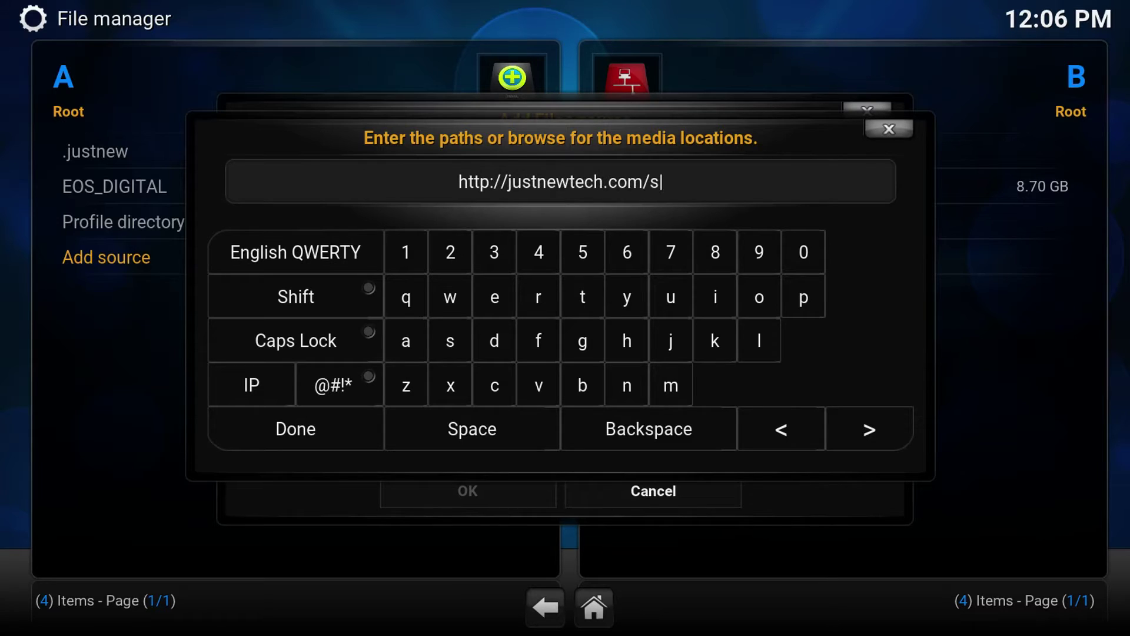
pyautogui.write('ch')
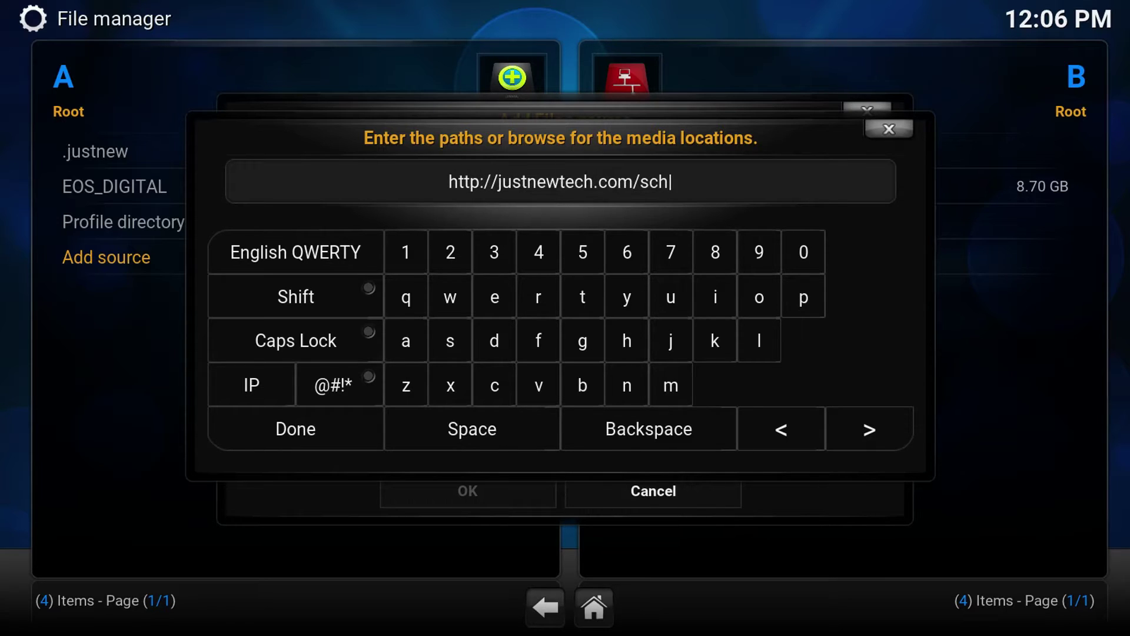
pyautogui.write('ism')
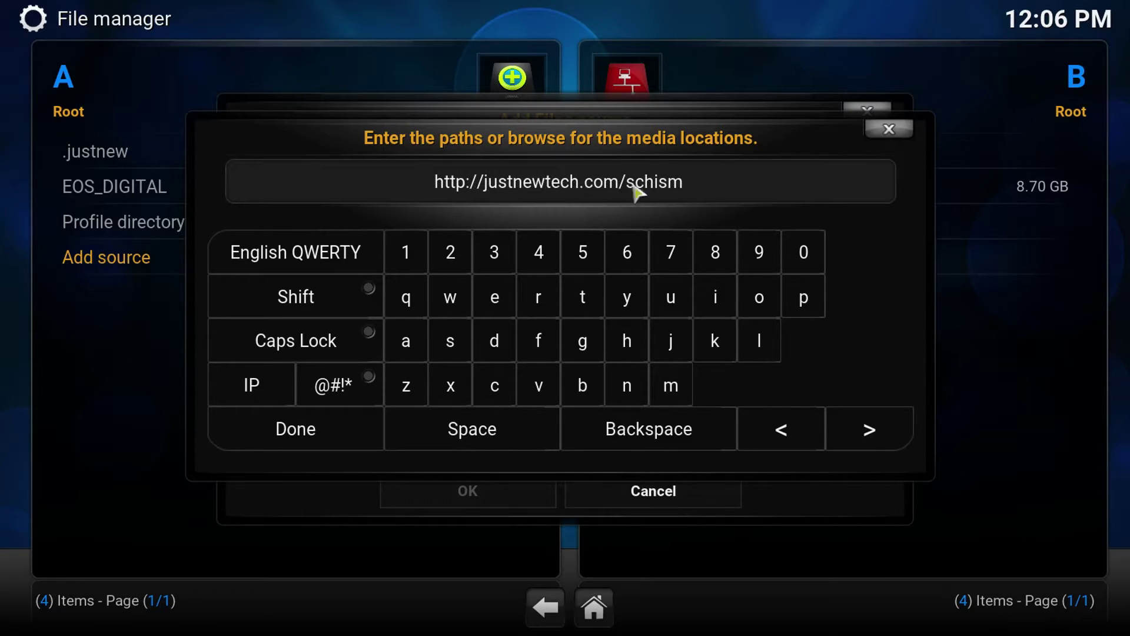
pyautogui.click(343, 442)
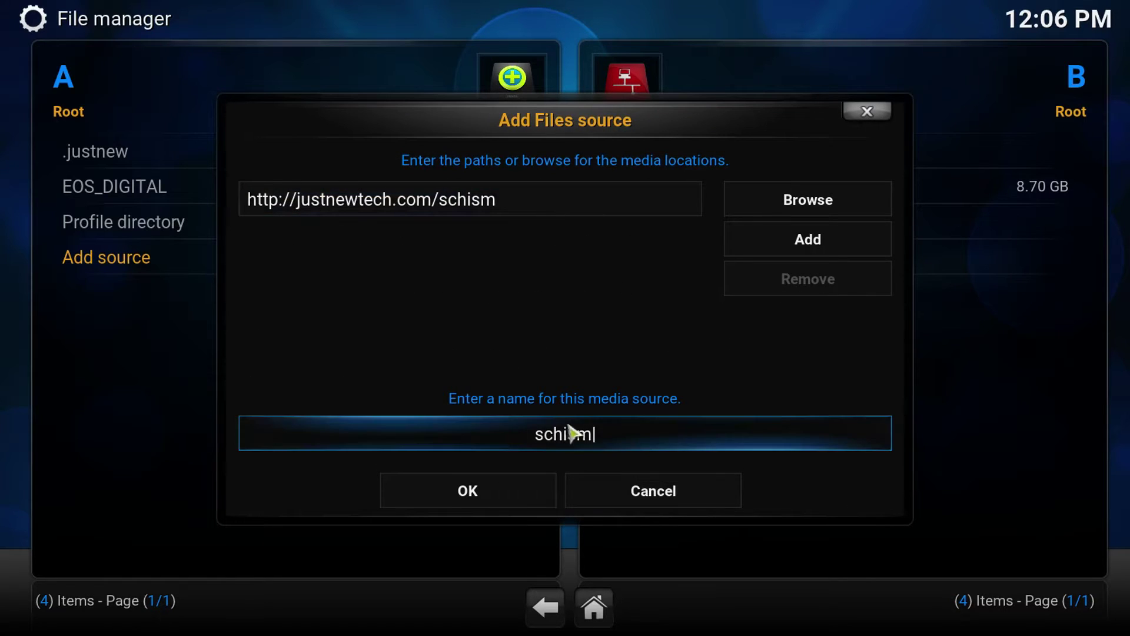
pyautogui.click(521, 505)
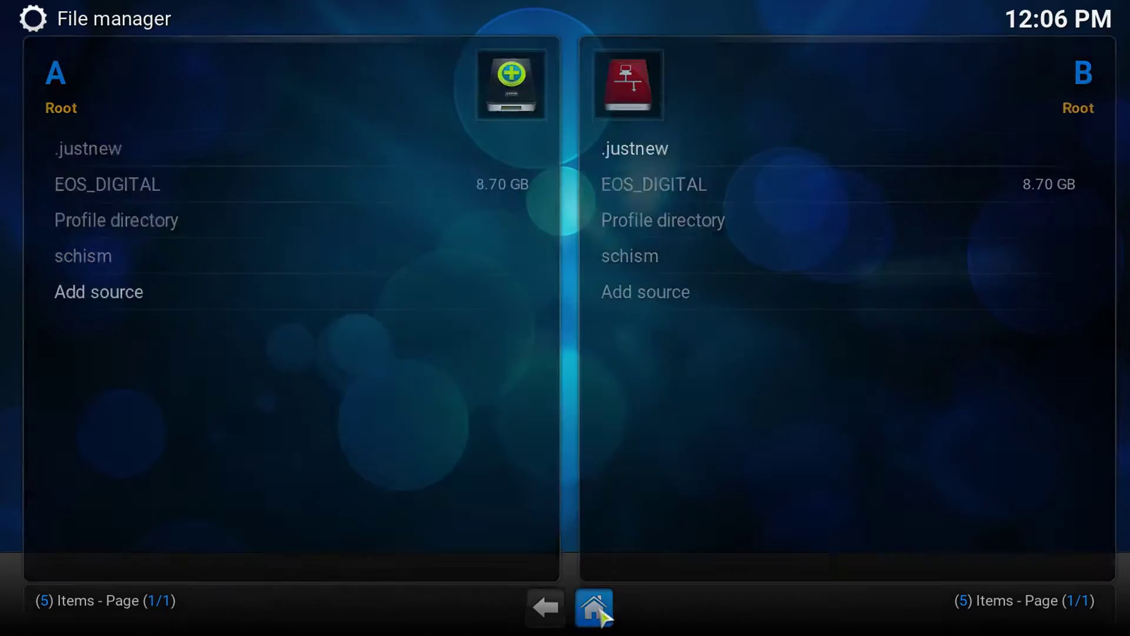
# - Install repository.schismtv.videoaddons-1.0.0.zip from the schism source through Add-ons > Install from zip file
pyautogui.click(601, 612)
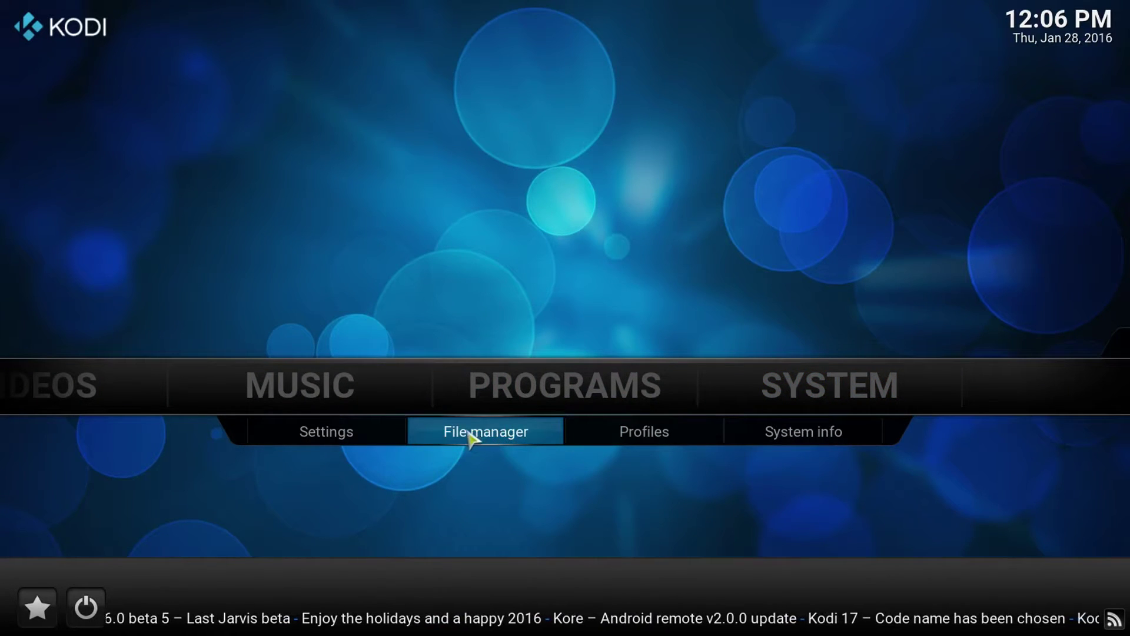
pyautogui.click(840, 396)
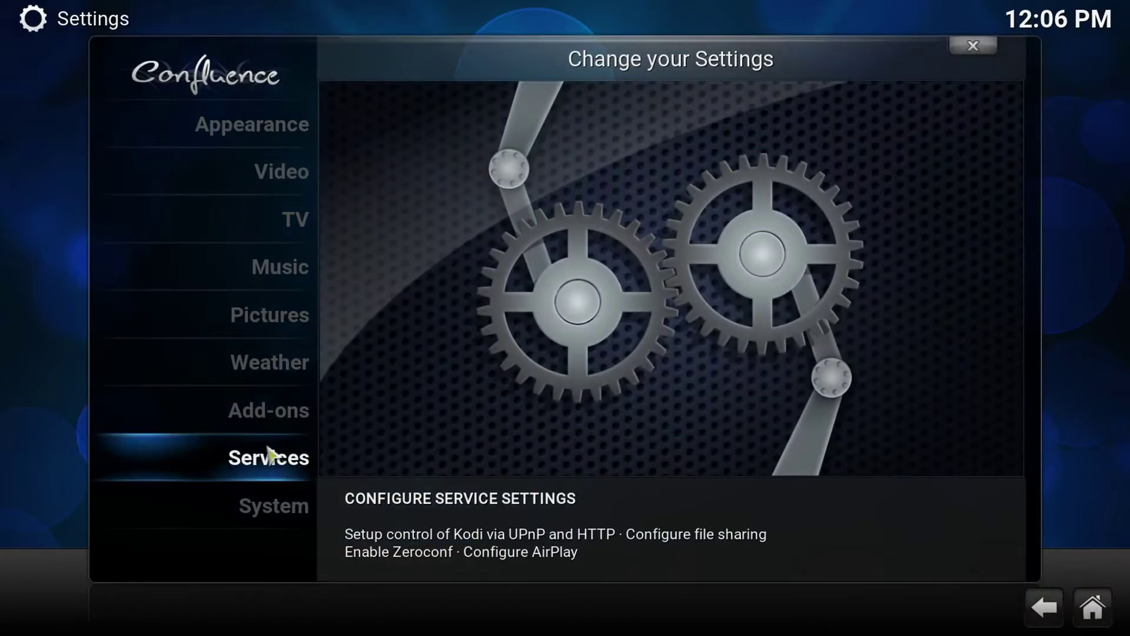
pyautogui.click(271, 412)
pyautogui.click(175, 166)
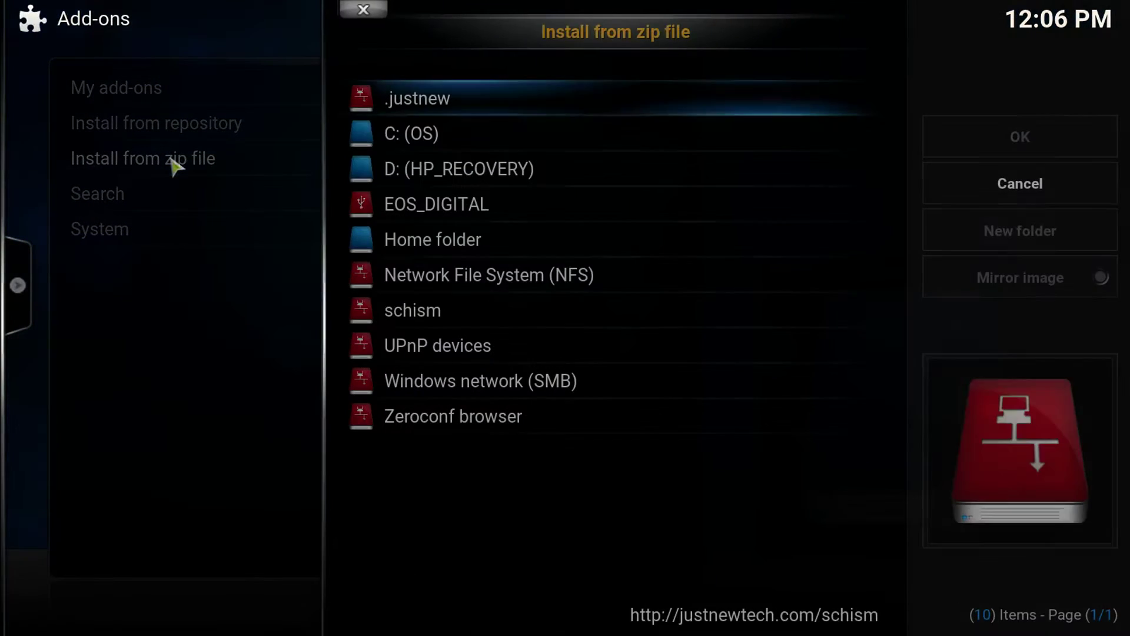
pyautogui.click(437, 325)
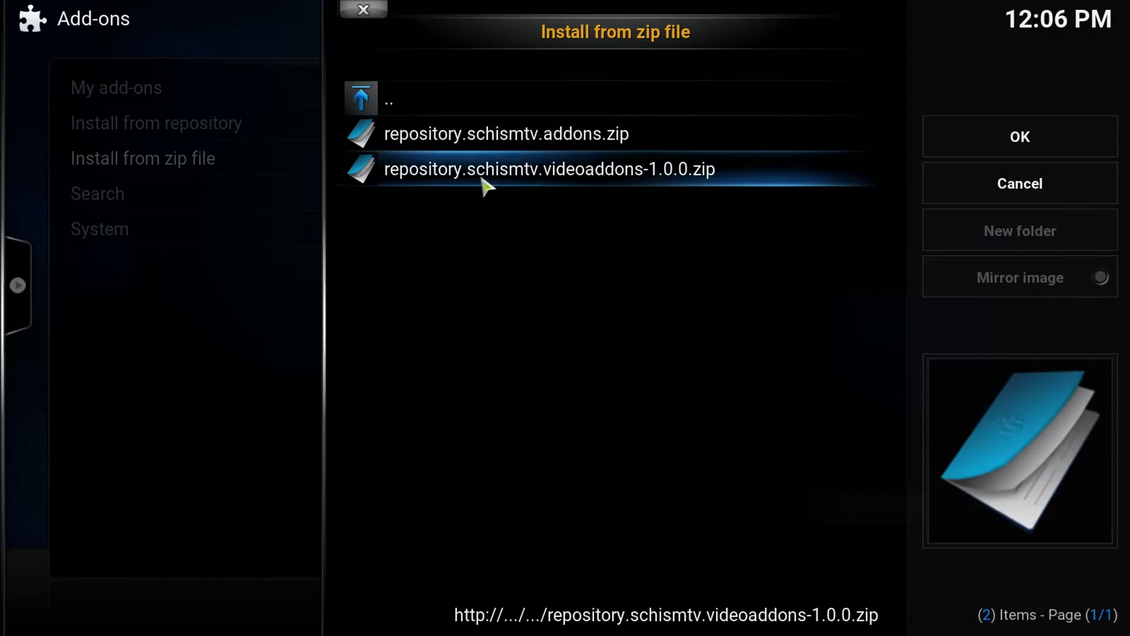
pyautogui.click(642, 178)
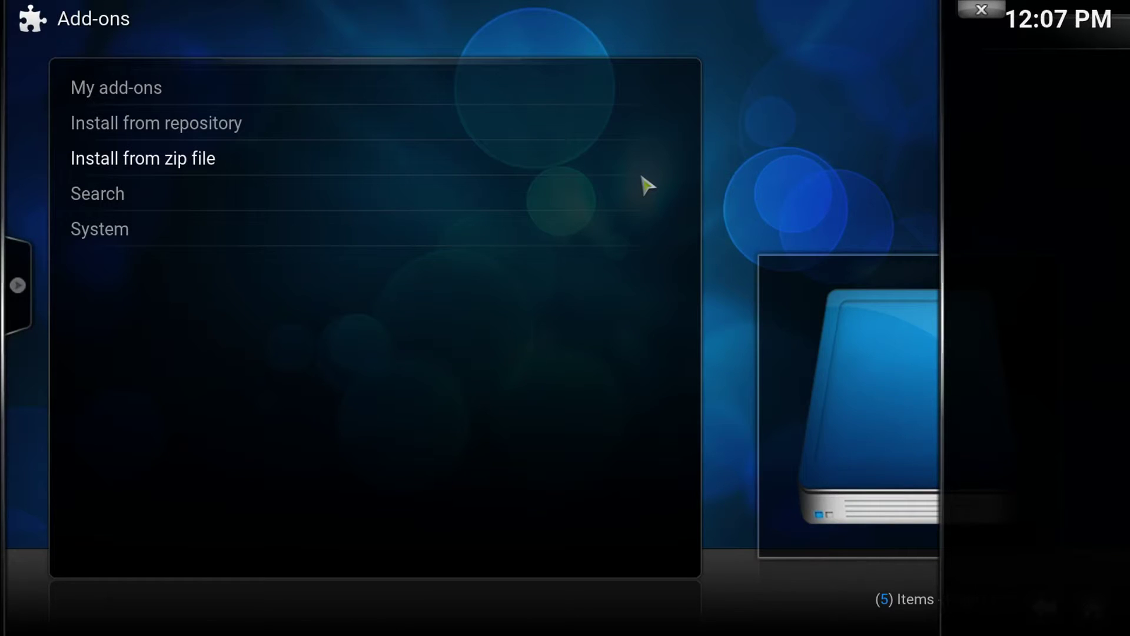
pyautogui.press('Up')
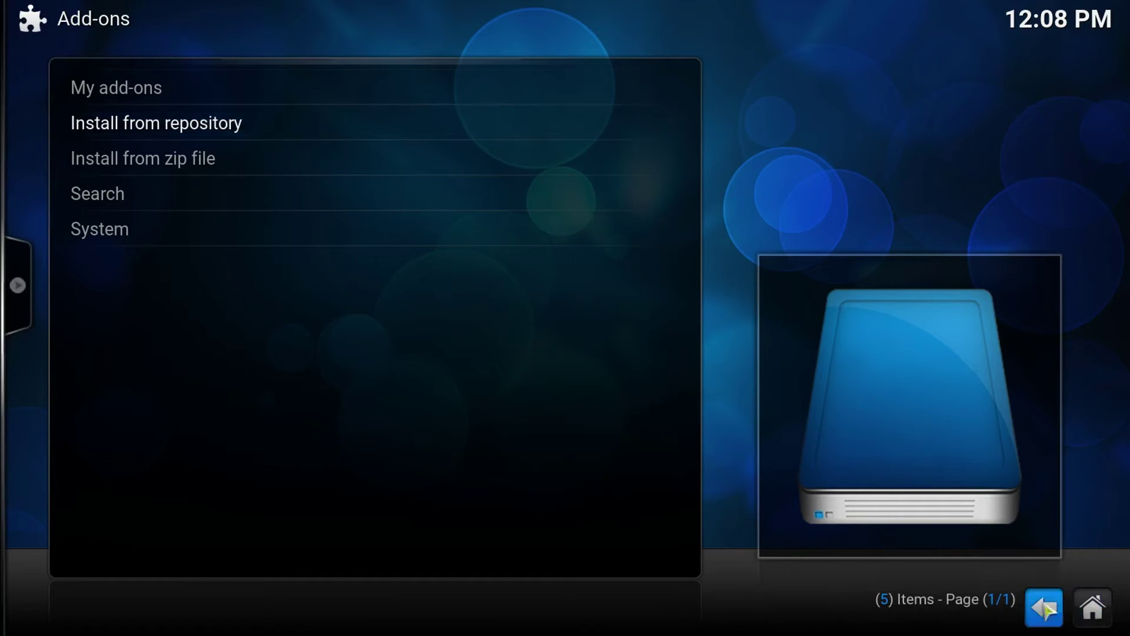
# - Install Titan from the SchisM Addons Repository's Video add-ons, then return to the home screen
pyautogui.click(201, 131)
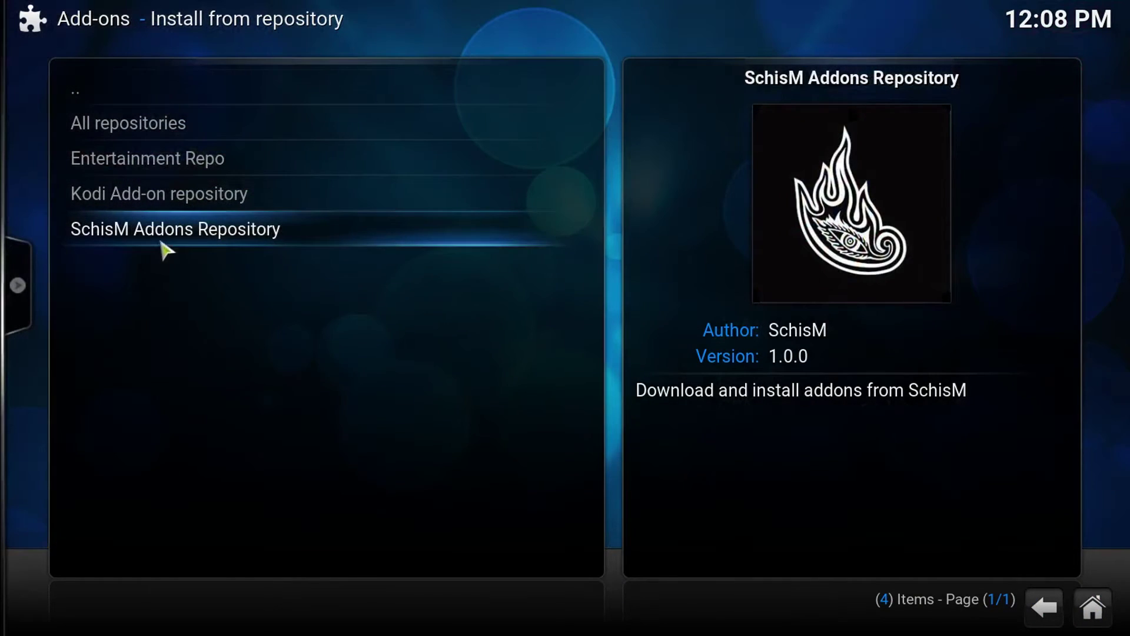
pyautogui.click(217, 240)
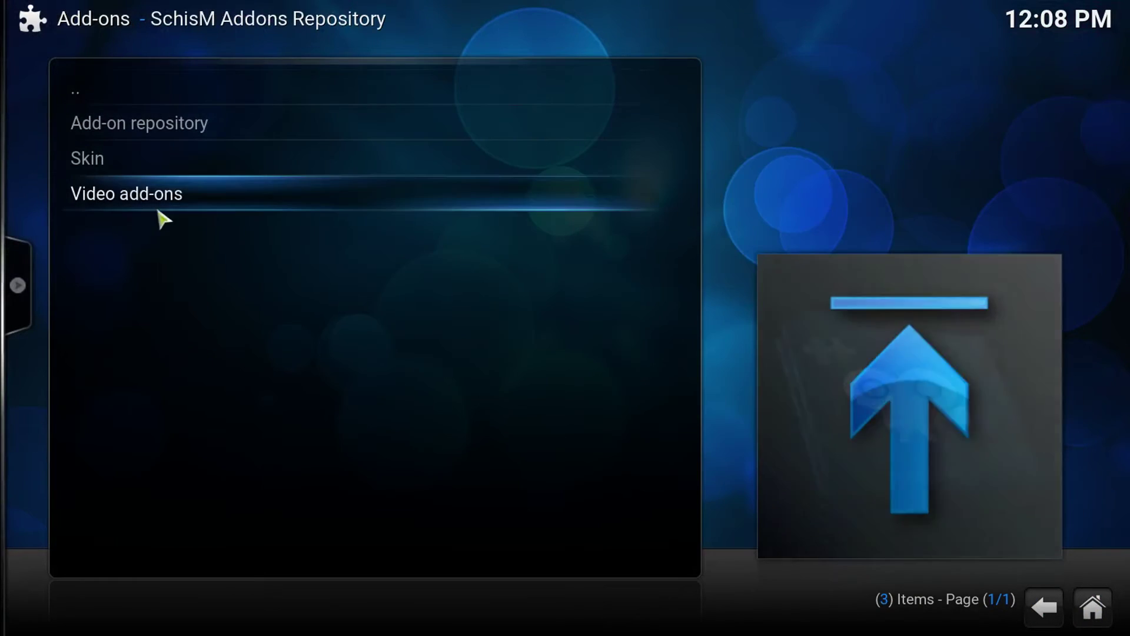
pyautogui.click(151, 213)
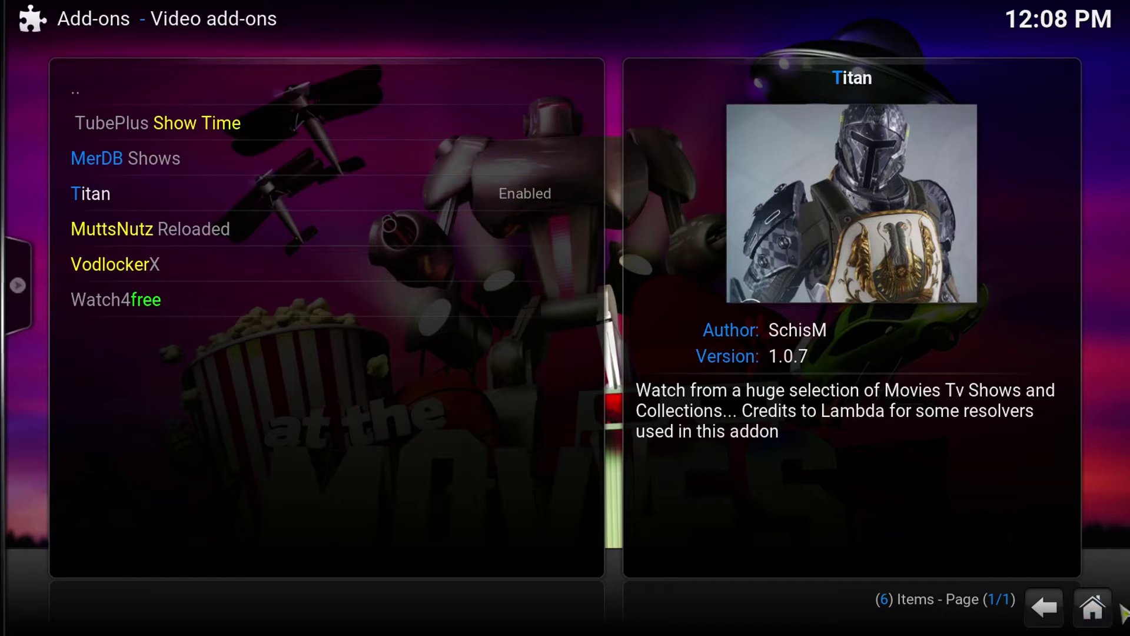
pyautogui.click(1092, 612)
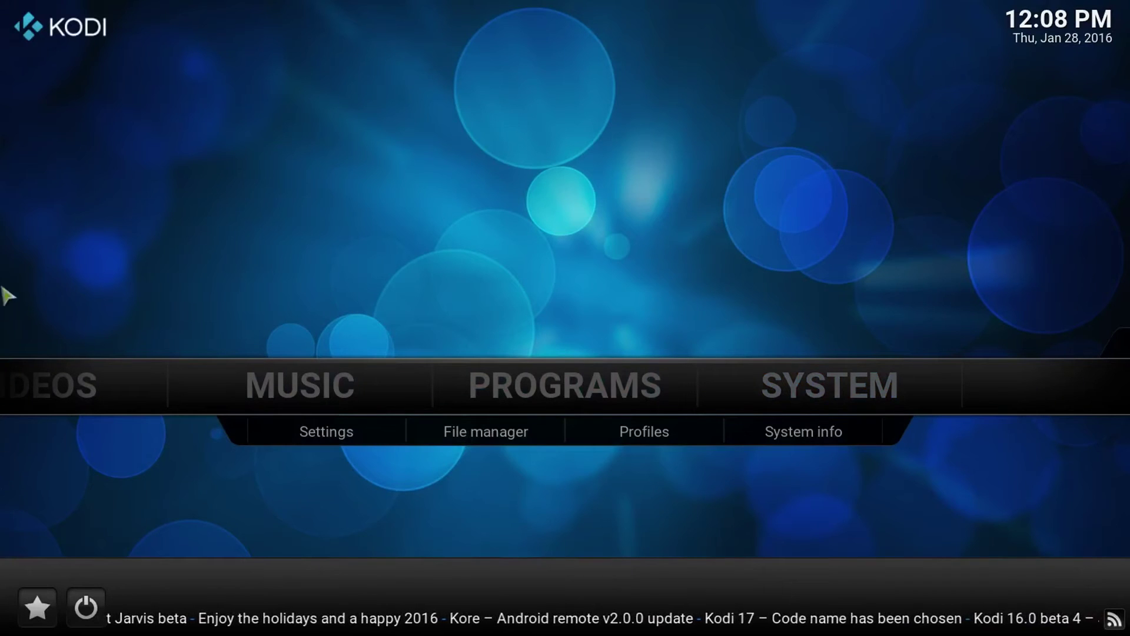
# - Launch the Titan add-on from the Videos > Add-ons list
pyautogui.press('Left')
pyautogui.press('Left')
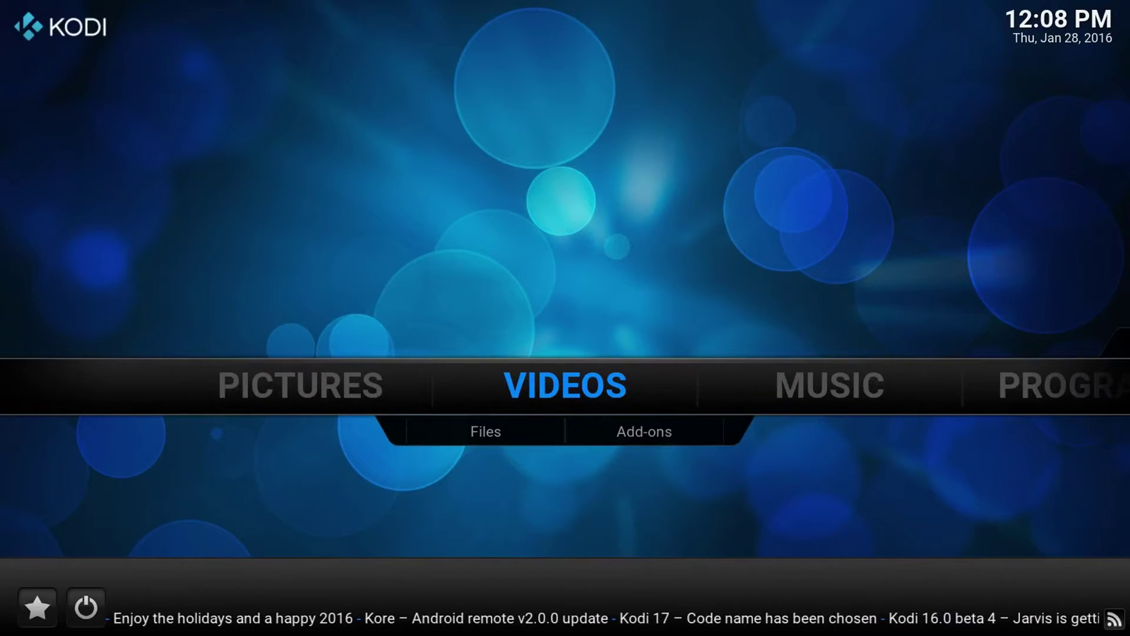
pyautogui.press('Down')
pyautogui.press('Right')
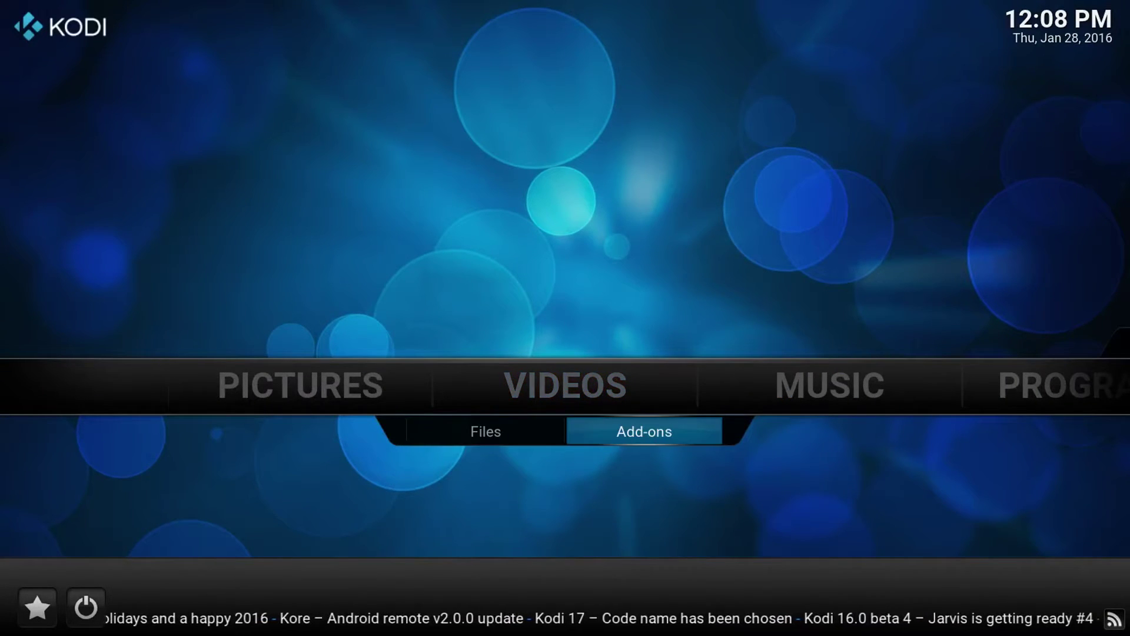
pyautogui.press('Return')
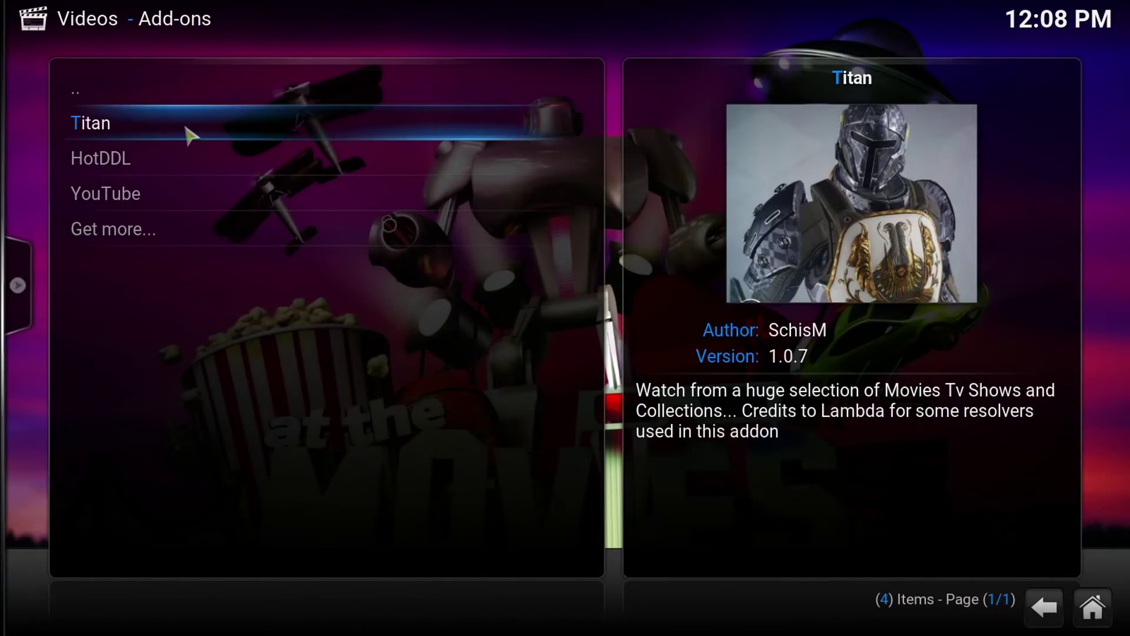
pyautogui.click(186, 127)
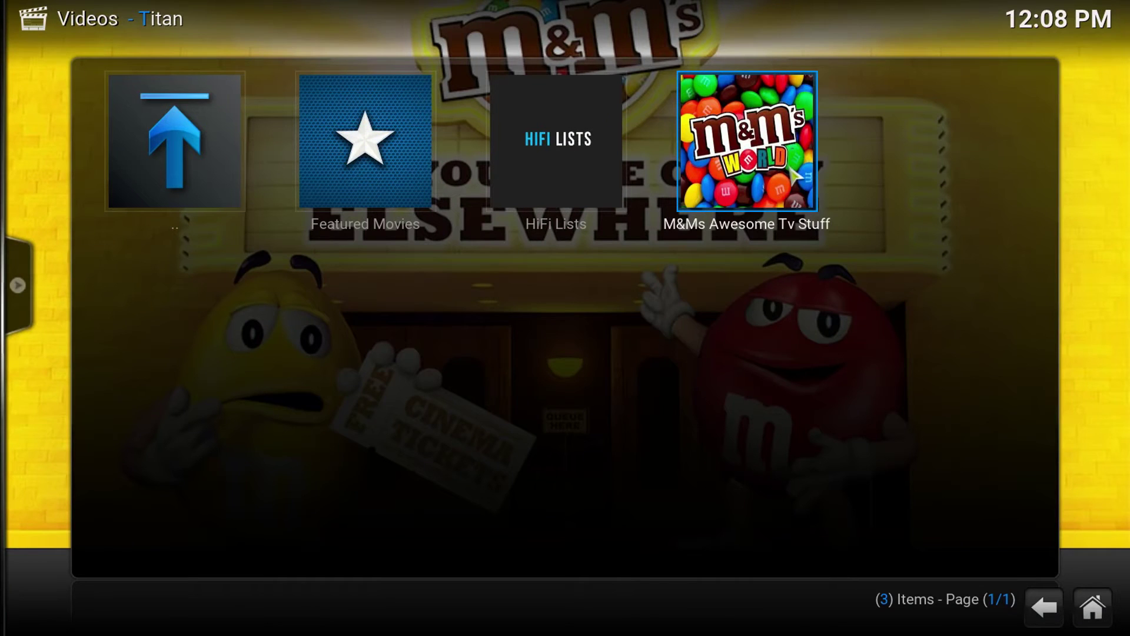
pyautogui.rightClick(794, 176)
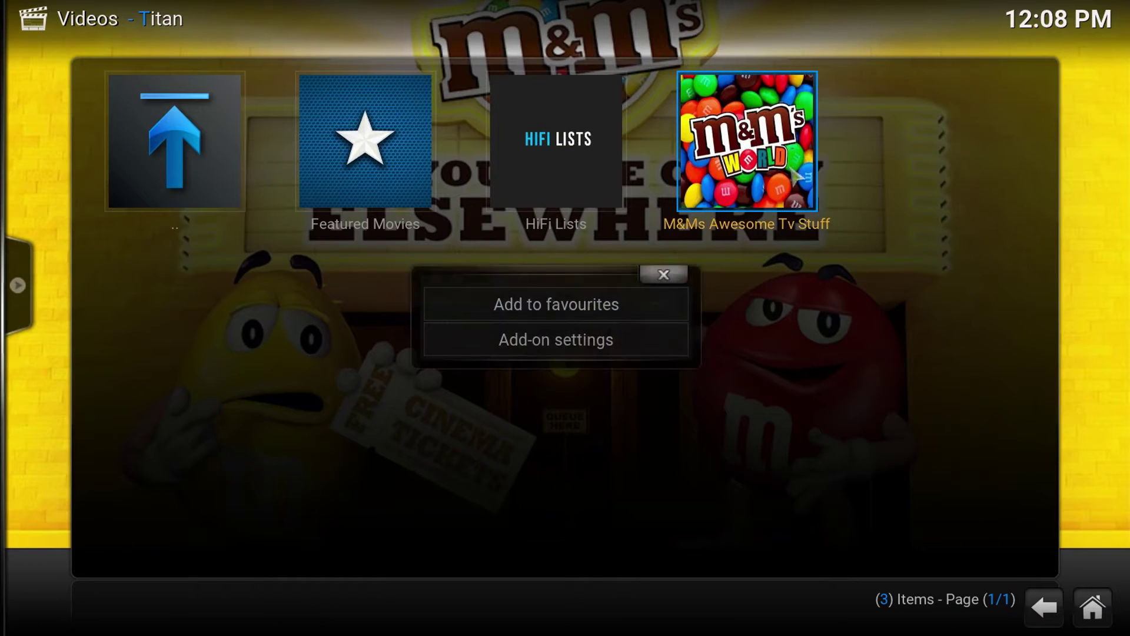
pyautogui.click(679, 280)
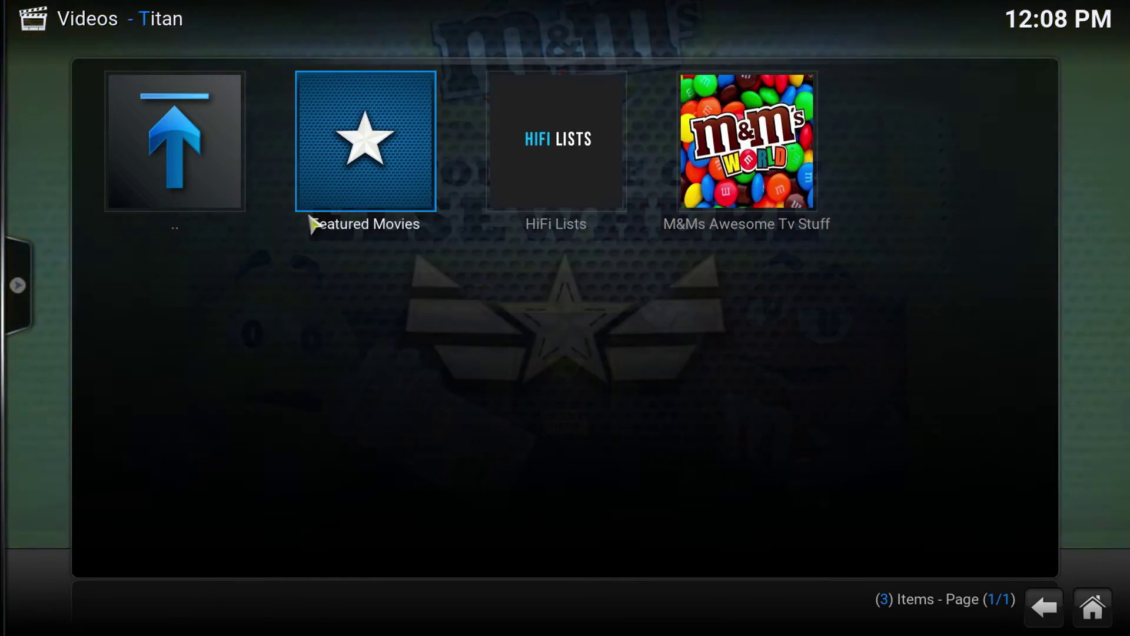
pyautogui.click(347, 192)
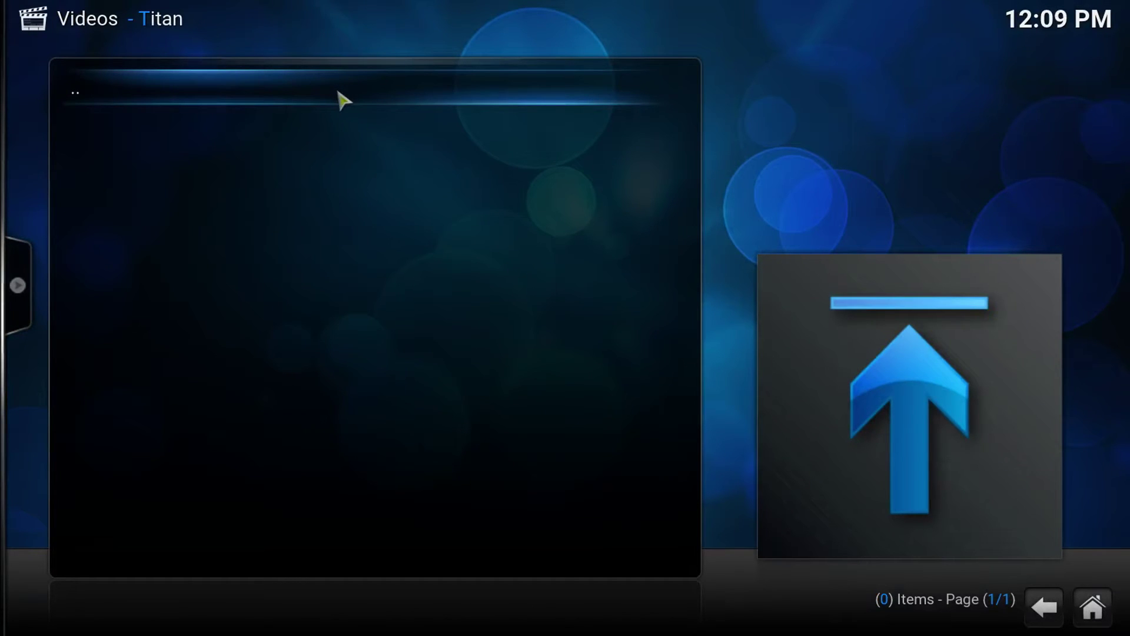
pyautogui.click(338, 92)
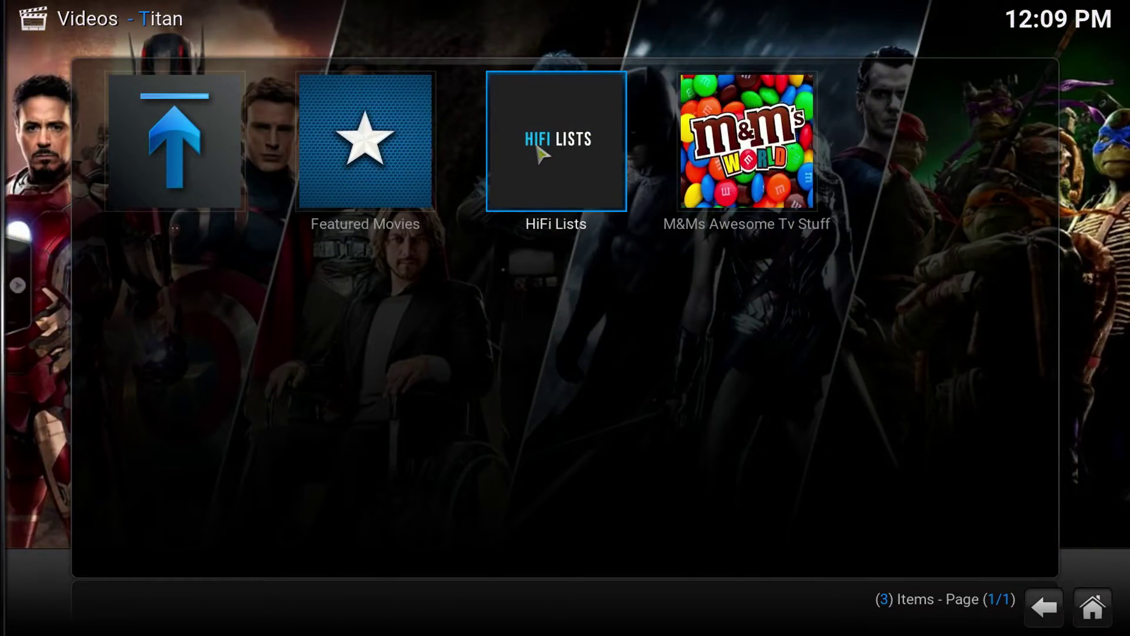
# - Open the Movies list inside Titan's HiFi Lists folder
pyautogui.click(541, 154)
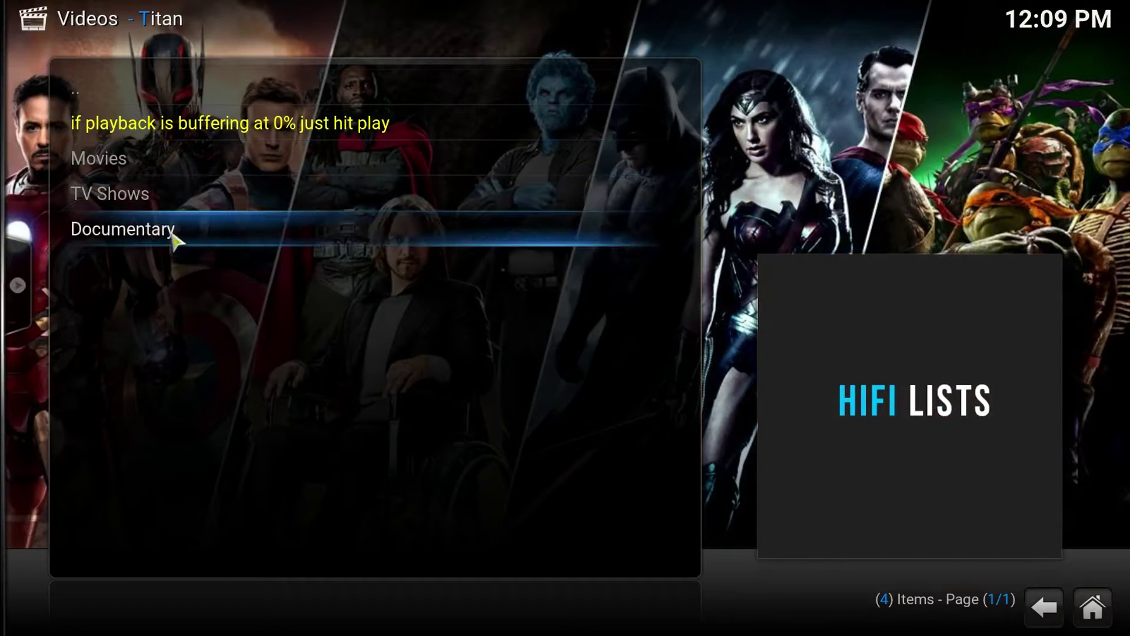
pyautogui.click(154, 165)
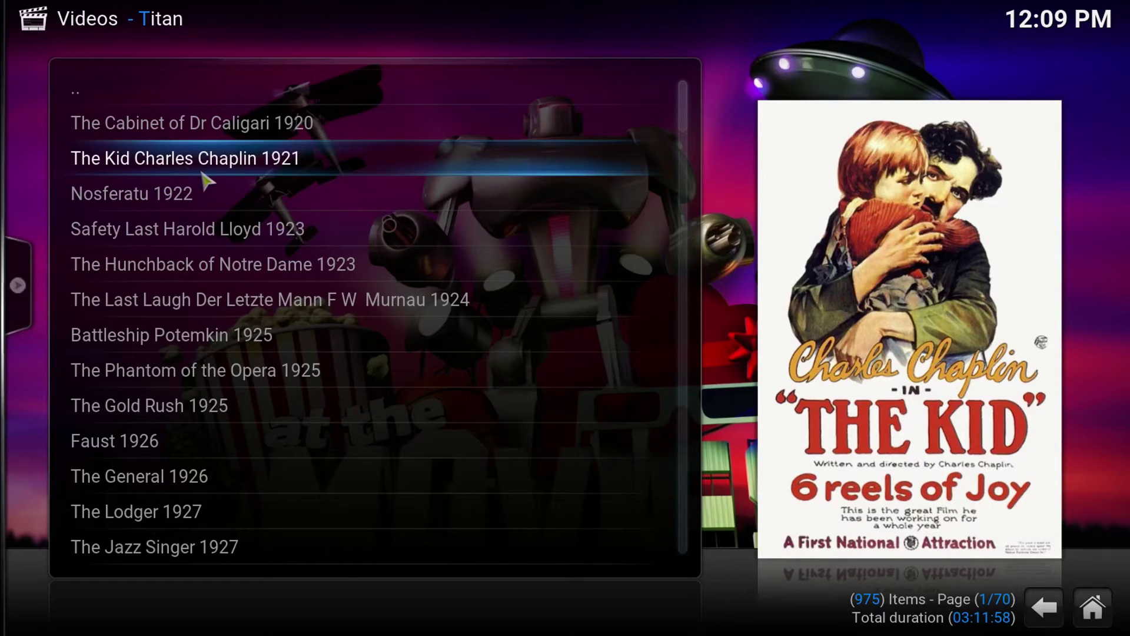
# - Play The Kid Charles Chaplin 1921 briefly, then stop it
pyautogui.click(200, 165)
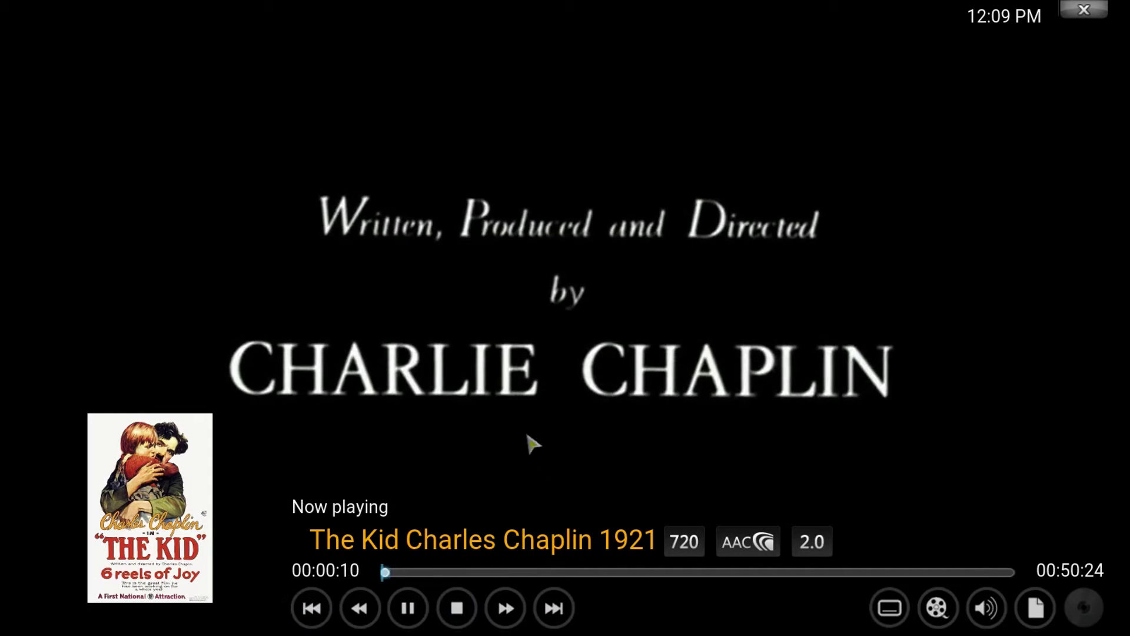
pyautogui.click(459, 609)
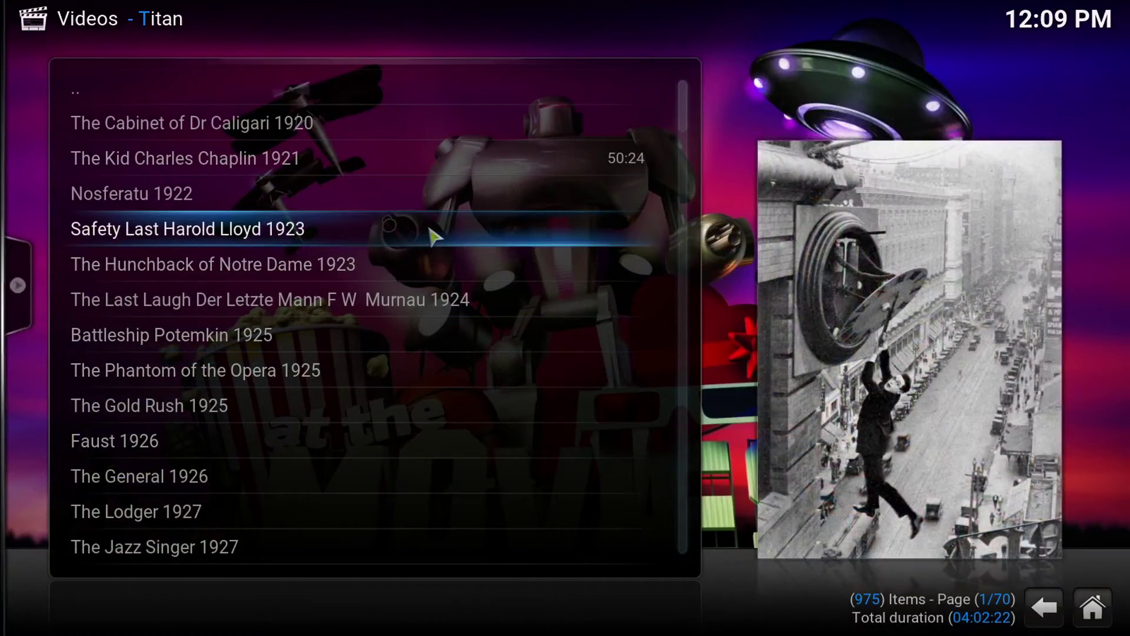
# - Play Shirley Temple's The Little Colonel 1935 for a few seconds, then stop it
pyautogui.press('Down')
pyautogui.press('Down')
pyautogui.press('Down')
pyautogui.press('Down')
pyautogui.press('Down')
pyautogui.press('Down')
pyautogui.press('Down')
pyautogui.press('Down')
pyautogui.press('Down')
pyautogui.press('Down')
pyautogui.press('Down')
pyautogui.press('Down')
pyautogui.press('Down')
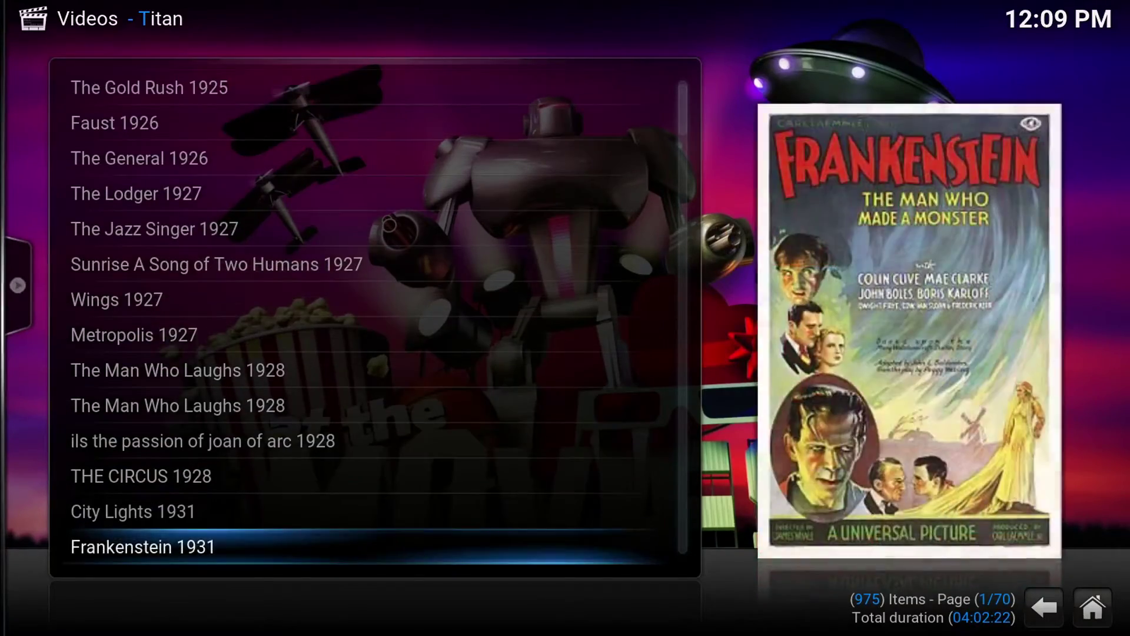
pyautogui.press('Down')
pyautogui.press('Down')
pyautogui.press('Down')
pyautogui.press('Down')
pyautogui.press('Down')
pyautogui.press('Down')
pyautogui.press('Down')
pyautogui.press('Down')
pyautogui.press('Down')
pyautogui.press('Down')
pyautogui.press('Down')
pyautogui.press('Down')
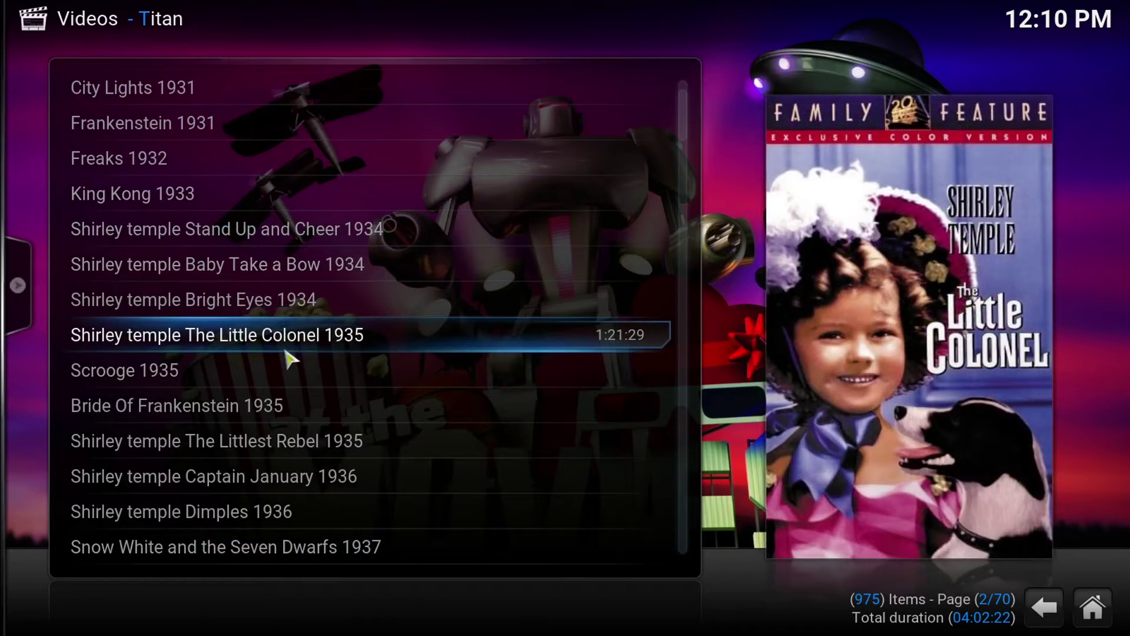
pyautogui.click(285, 347)
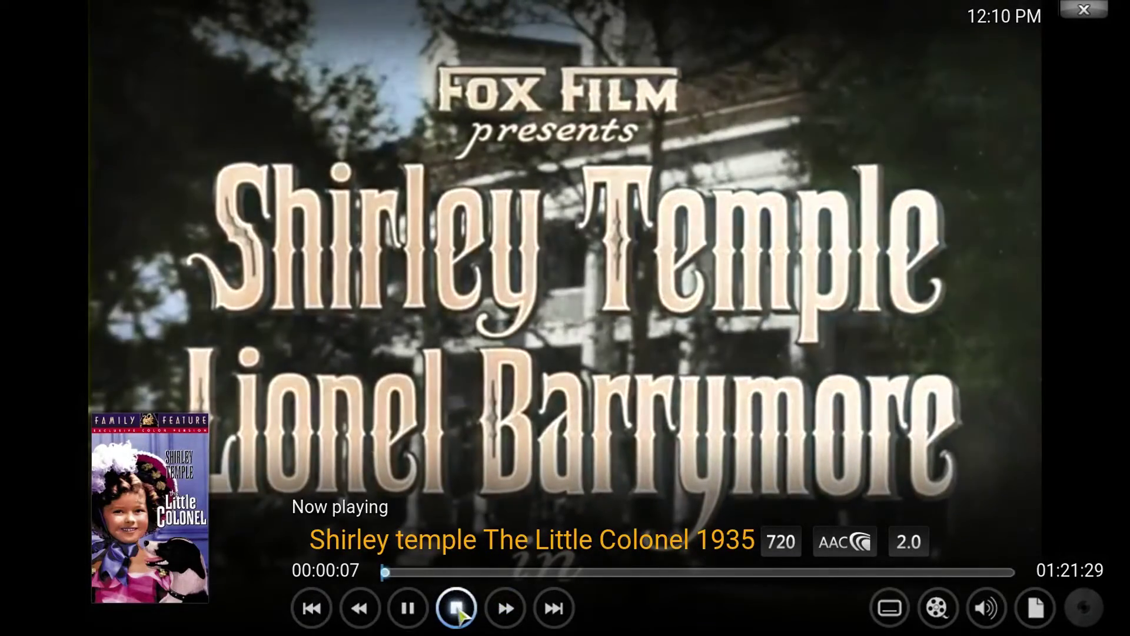
pyautogui.click(459, 612)
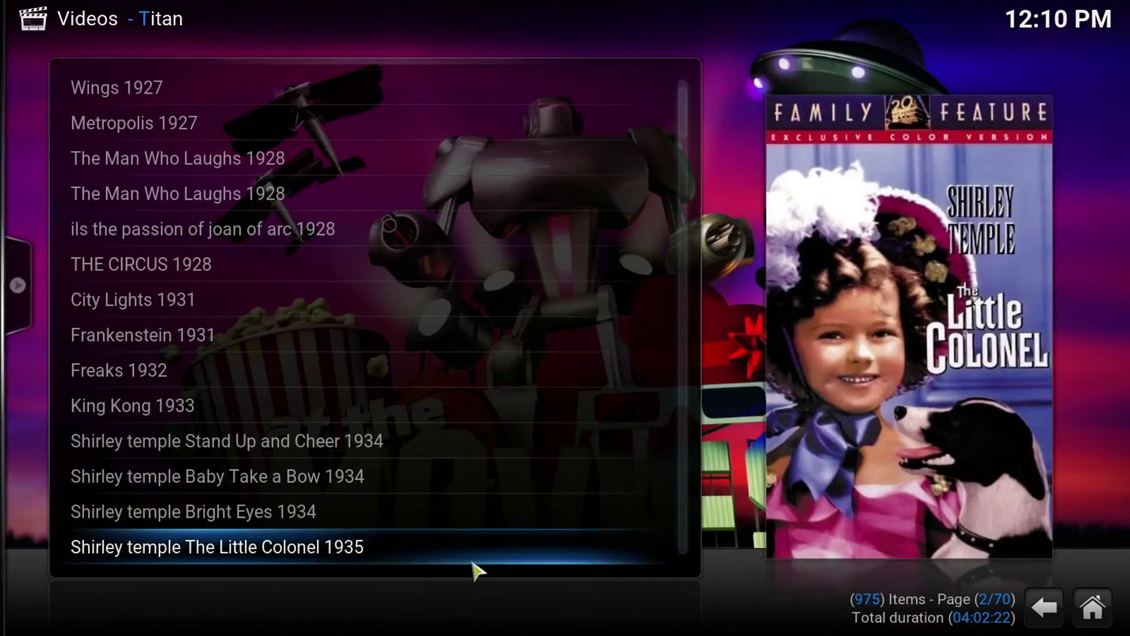
# - Browse down the movie list from the late-1930s titles to The Texas Chainsaw Massacre 1974
pyautogui.press('Down')
pyautogui.press('Down')
pyautogui.press('Down')
pyautogui.press('Down')
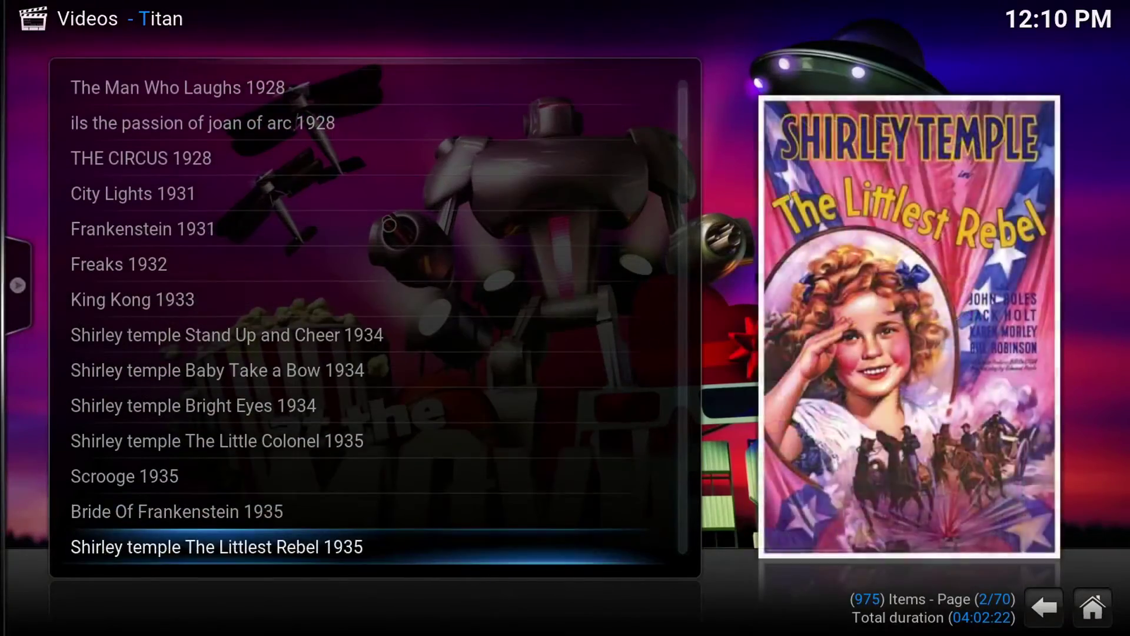
pyautogui.press('Down')
pyautogui.press('Down')
pyautogui.press('Down')
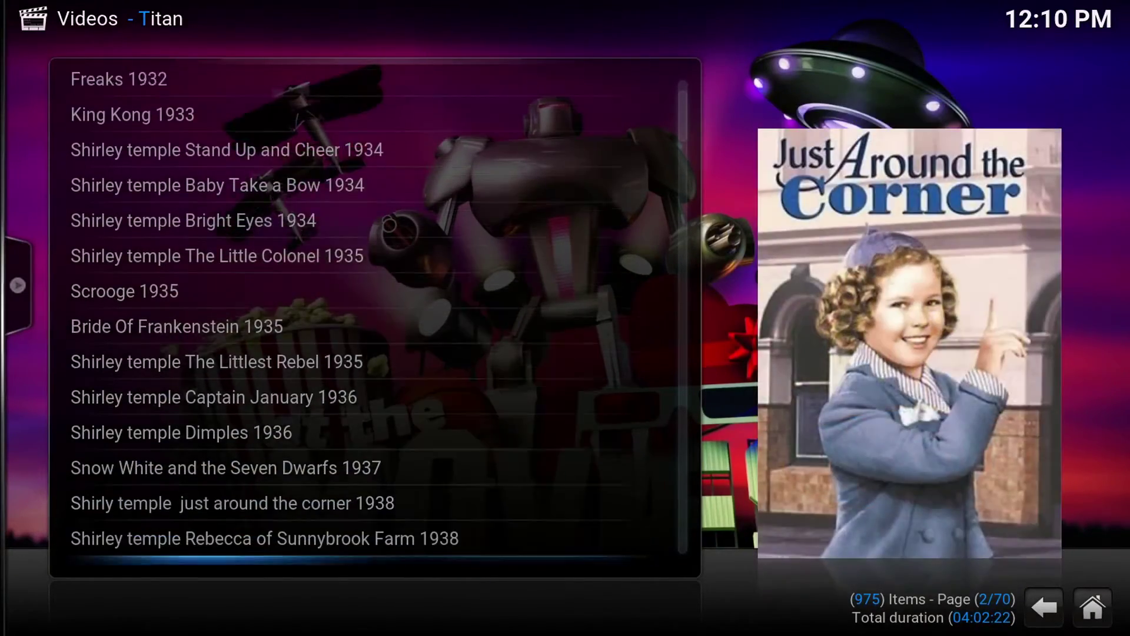
pyautogui.press('Down')
pyautogui.press('Down')
pyautogui.press('Down')
pyautogui.press('Down')
pyautogui.press('Down')
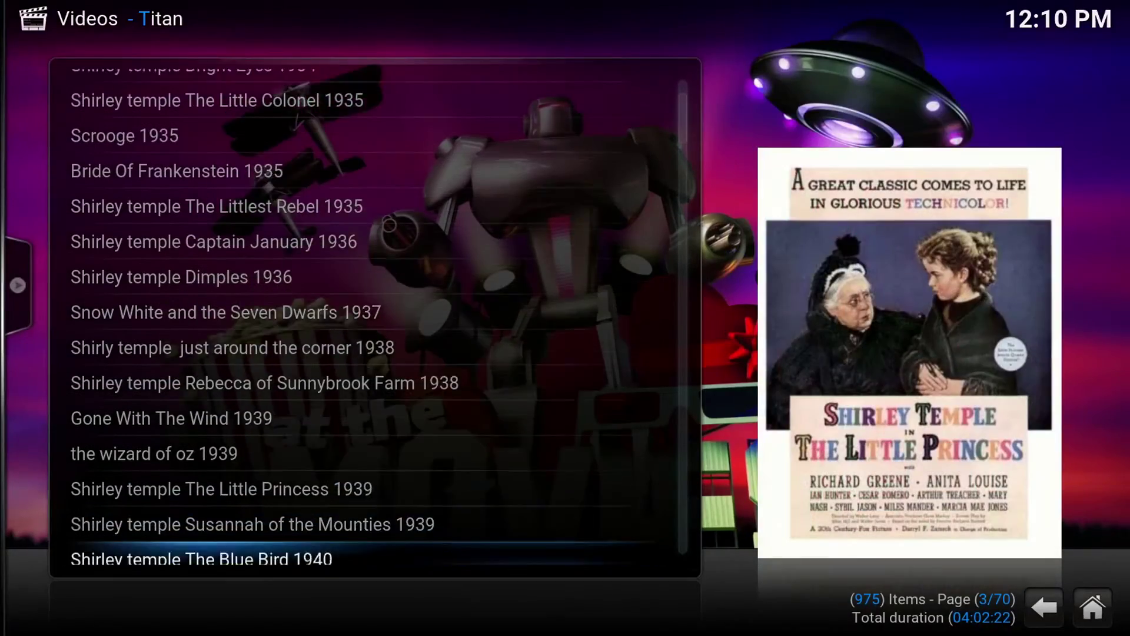
pyautogui.press('Down')
pyautogui.press('Down')
pyautogui.press('Down')
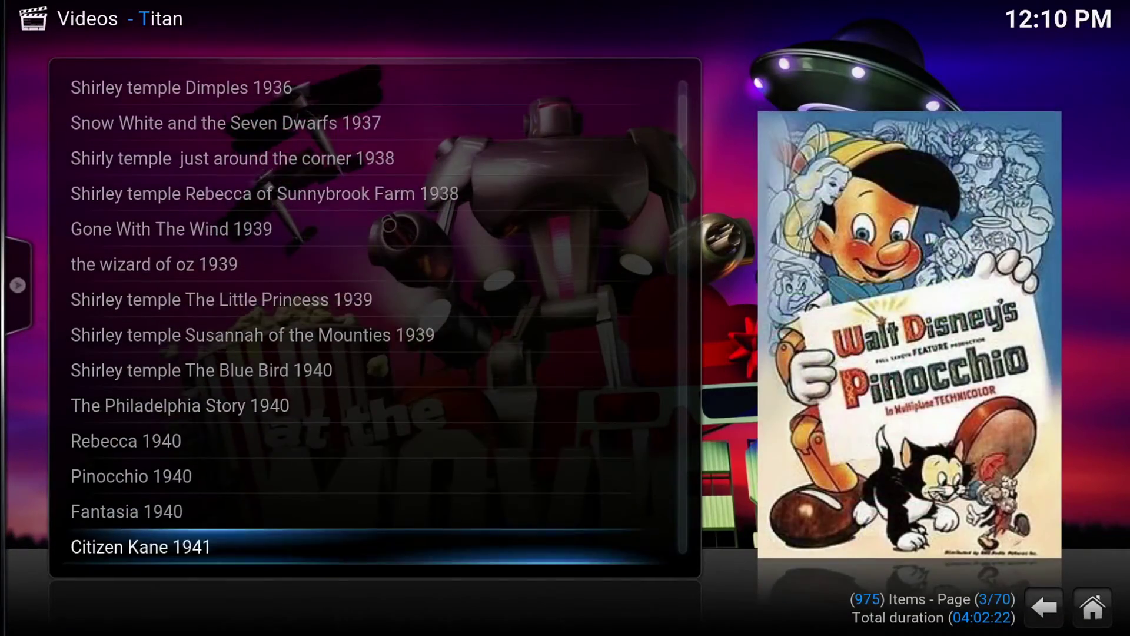
pyautogui.press('Down')
pyautogui.press('Down')
pyautogui.press('Down')
pyautogui.press('Down')
pyautogui.press('Down')
pyautogui.press('Down')
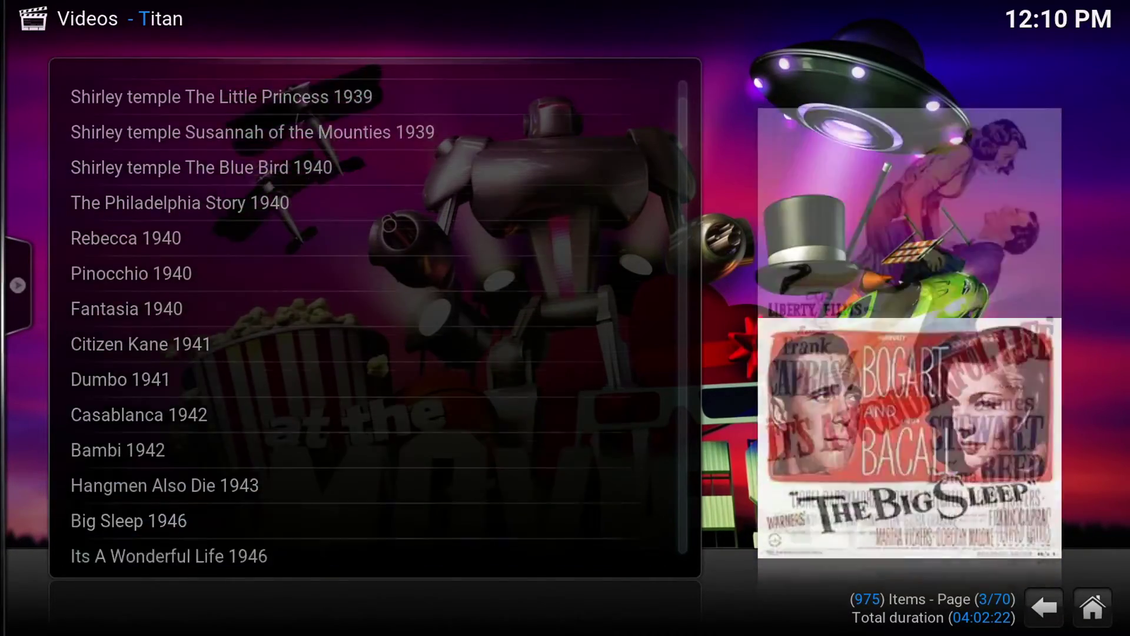
pyautogui.press('Down')
pyautogui.press('Down')
pyautogui.press('Down')
pyautogui.press('Down')
pyautogui.press('Down')
pyautogui.press('Down')
pyautogui.press('Down')
pyautogui.press('Down')
pyautogui.press('Down')
pyautogui.press('Down')
pyautogui.press('Down')
pyautogui.press('Down')
pyautogui.press('Down')
pyautogui.press('Down')
pyautogui.press('Down')
pyautogui.press('Down')
pyautogui.press('Down')
pyautogui.press('Down')
pyautogui.press('Down')
pyautogui.press('Down')
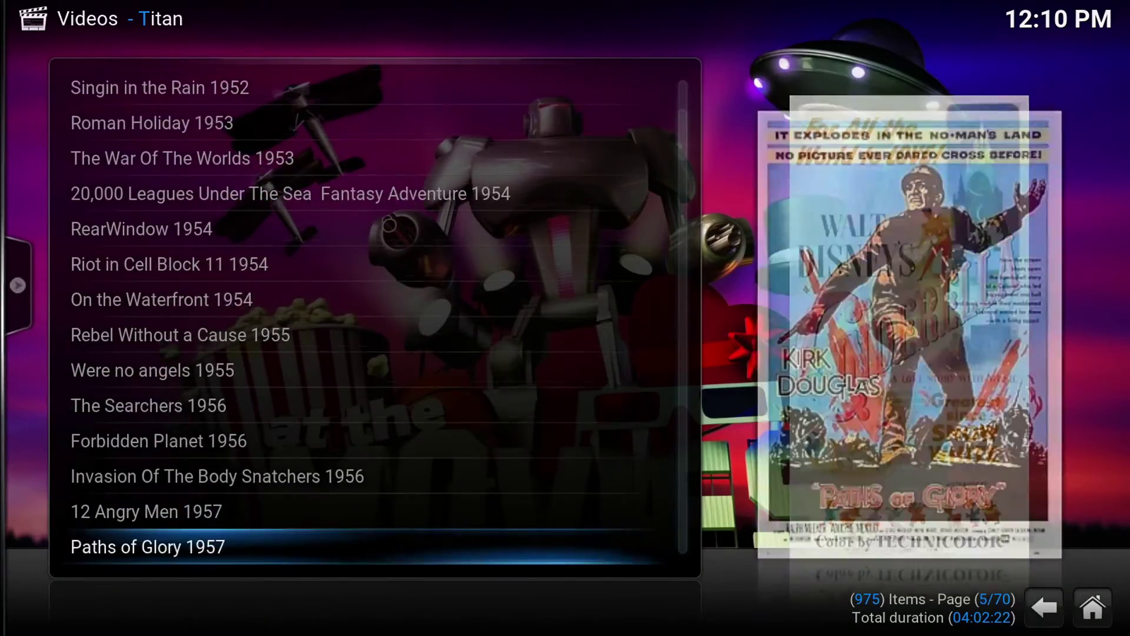
pyautogui.press('Down')
pyautogui.press('Down')
pyautogui.press('Down')
pyautogui.press('Down')
pyautogui.press('Down')
pyautogui.press('Down')
pyautogui.press('Down')
pyautogui.press('Down')
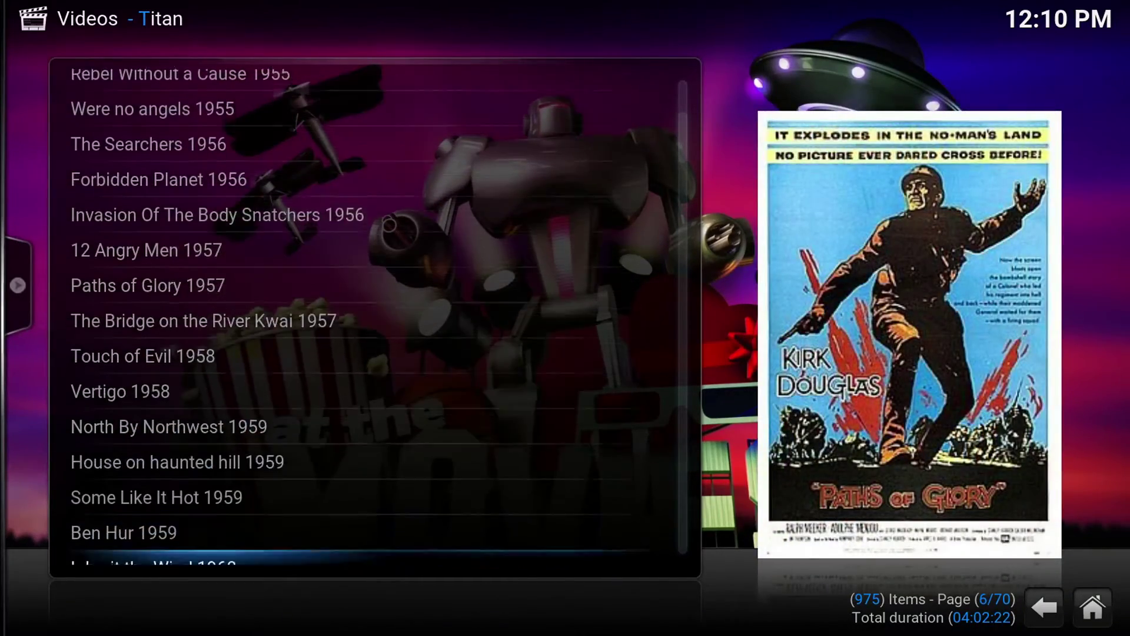
pyautogui.press('Down')
pyautogui.press('Down')
pyautogui.press('Down')
pyautogui.press('Down')
pyautogui.press('Down')
pyautogui.press('Down')
pyautogui.press('Down')
pyautogui.press('Down')
pyautogui.press('Down')
pyautogui.press('Down')
pyautogui.press('Down')
pyautogui.press('Down')
pyautogui.press('Down')
pyautogui.press('Down')
pyautogui.press('Down')
pyautogui.press('Down')
pyautogui.press('Down')
pyautogui.press('Down')
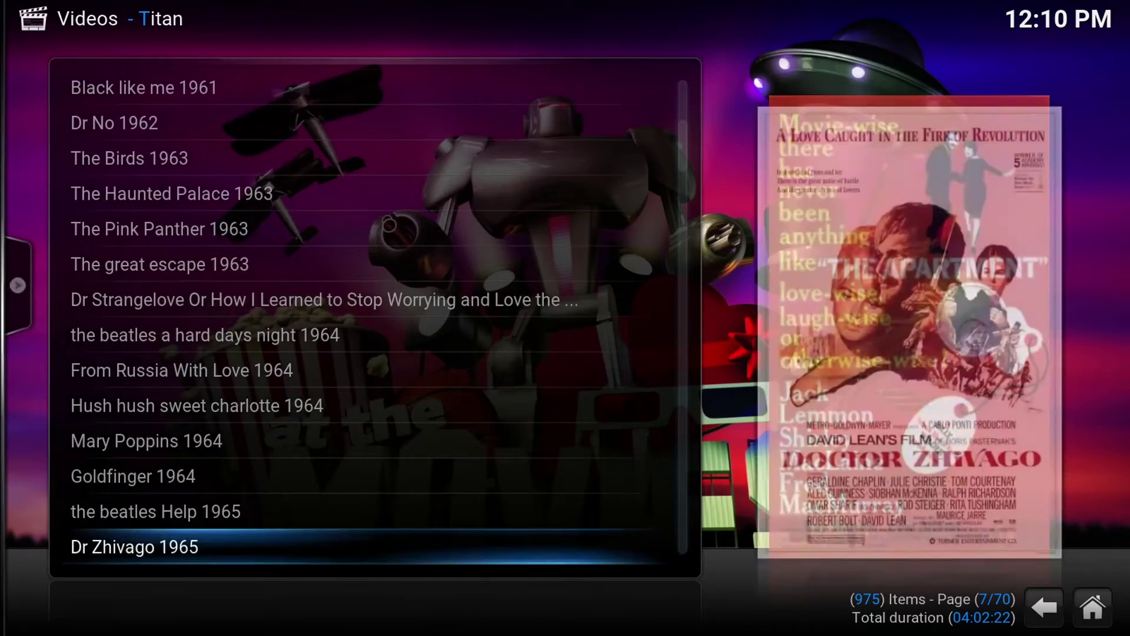
pyautogui.press('Down')
pyautogui.press('Down')
pyautogui.press('Down')
pyautogui.press('Down')
pyautogui.press('Down')
pyautogui.press('Down')
pyautogui.press('Down')
pyautogui.press('Down')
pyautogui.press('Down')
pyautogui.press('Down')
pyautogui.press('Down')
pyautogui.press('Down')
pyautogui.press('Down')
pyautogui.press('Down')
pyautogui.press('Down')
pyautogui.press('Down')
pyautogui.press('Down')
pyautogui.press('Down')
pyautogui.press('Down')
pyautogui.press('Down')
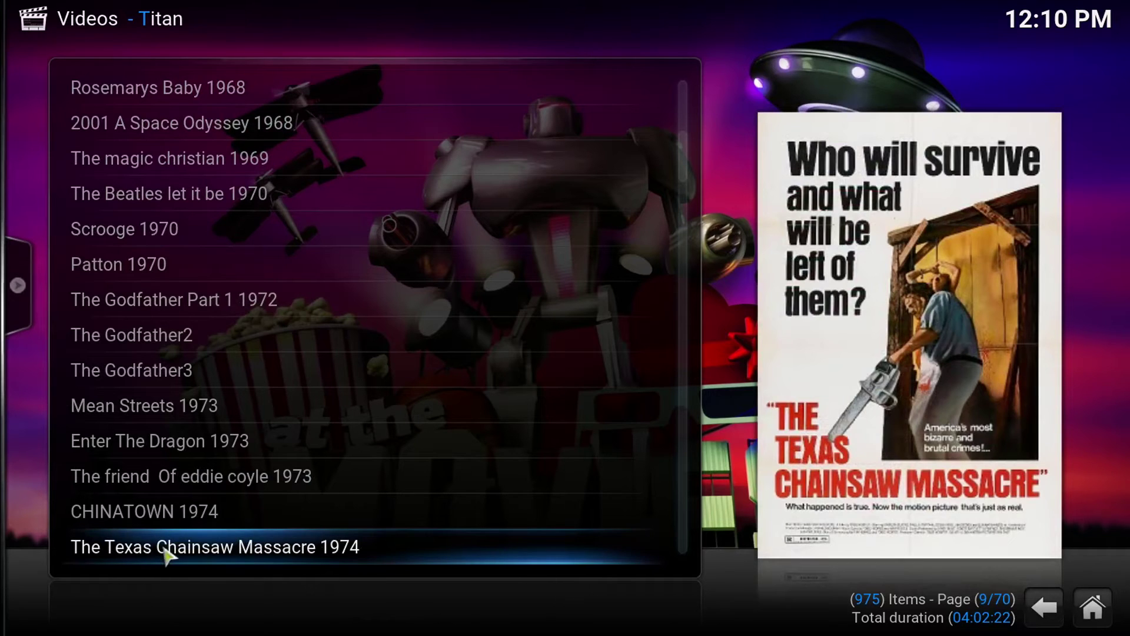
pyautogui.press('Up')
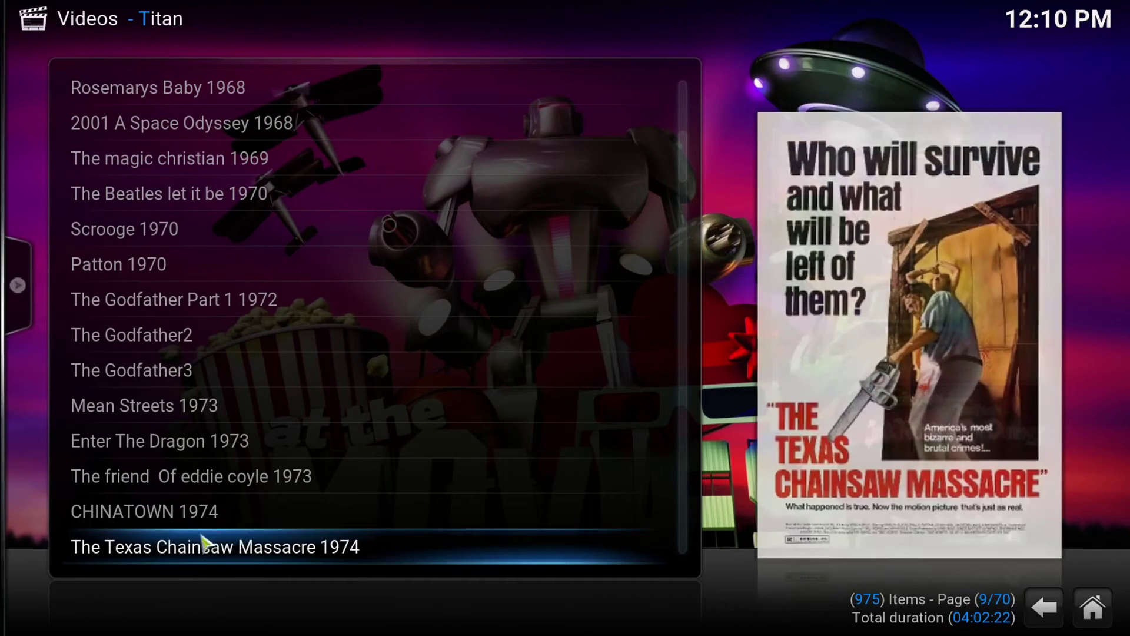
# - Briefly play The Texas Chainsaw Massacre 1974, stop it, and scroll to early-1980s titles
pyautogui.click(203, 544)
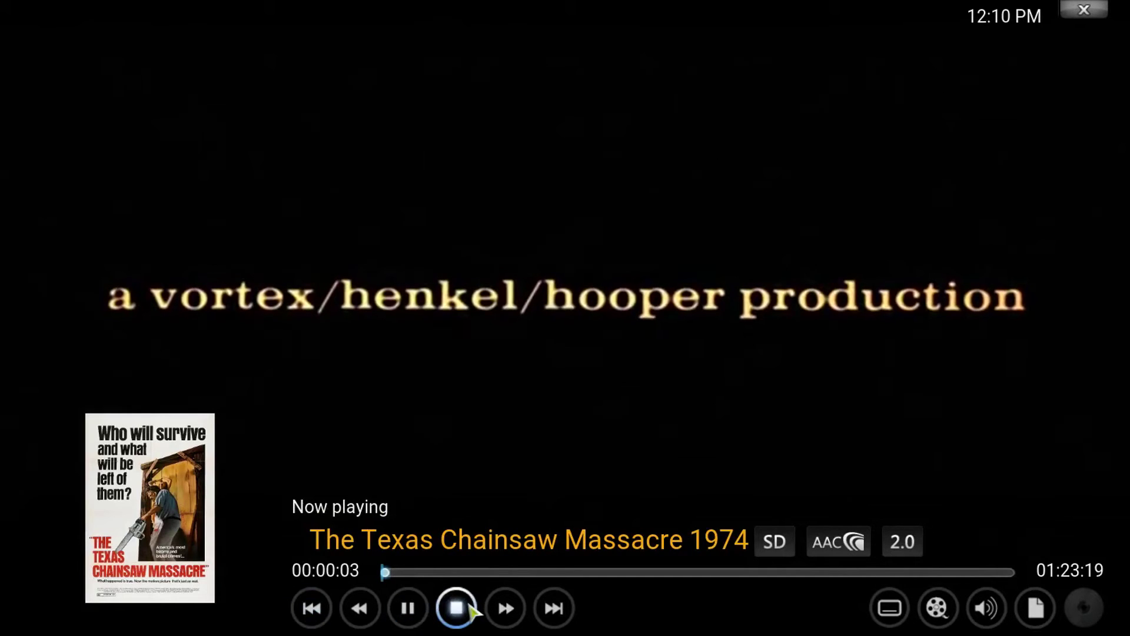
pyautogui.click(454, 603)
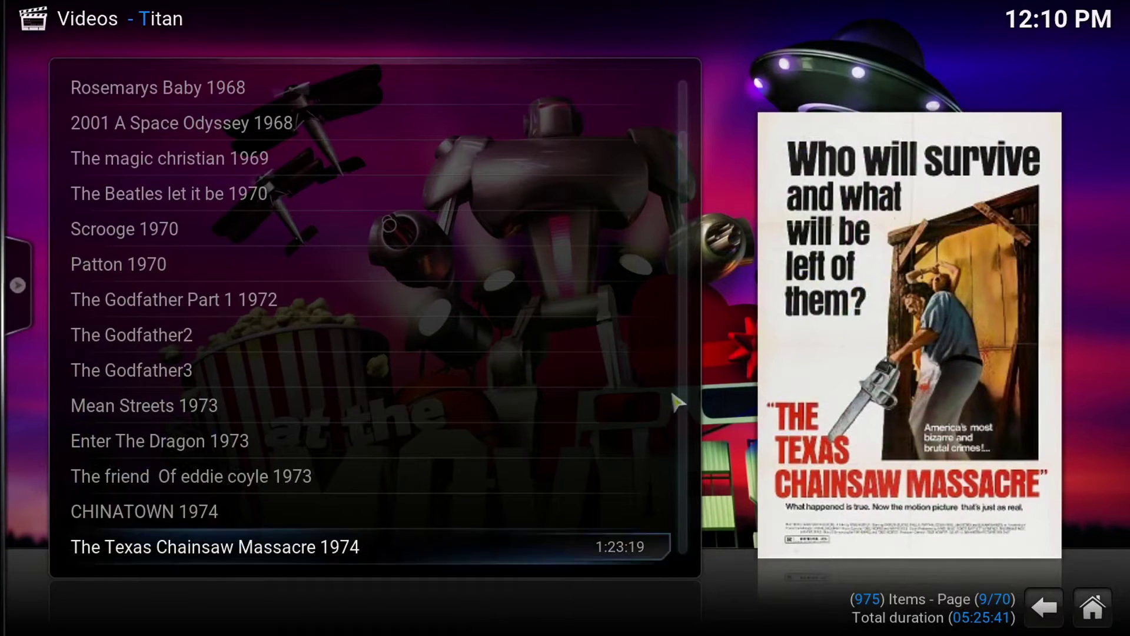
pyautogui.moveTo(667, 143); pyautogui.dragTo(687, 189)
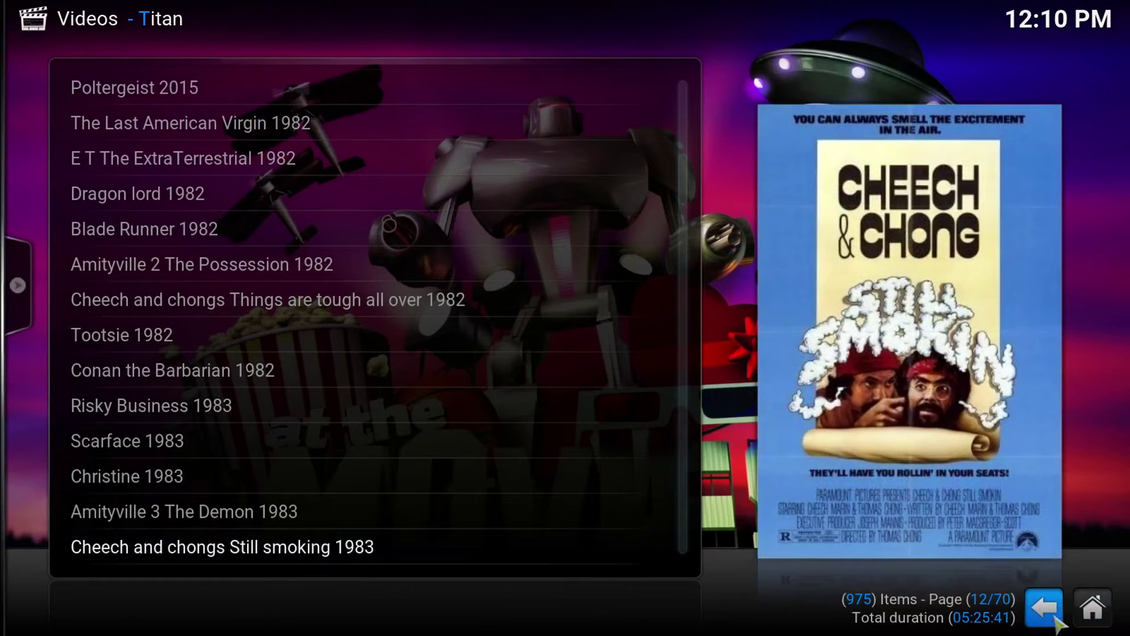